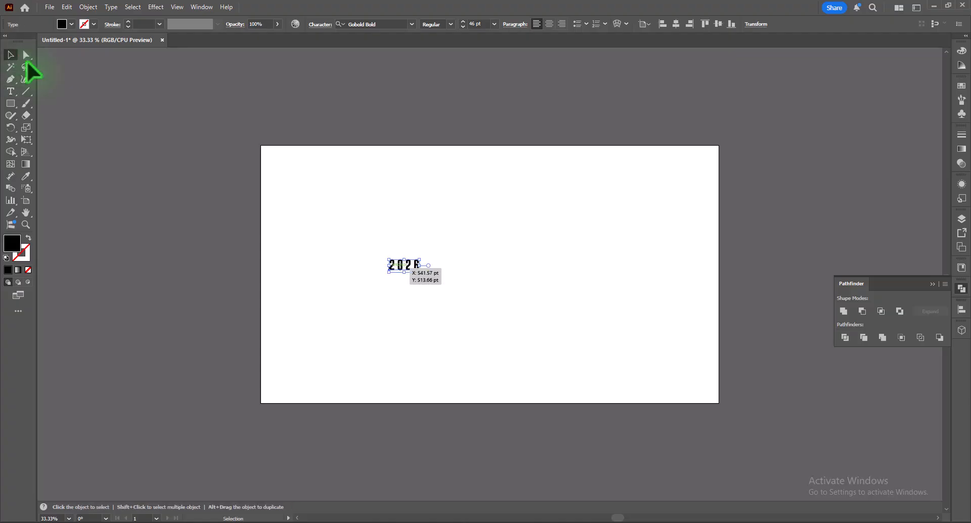
# Step: Enlarge the 2026 text well beyond the artboard's height and set its tracking to -100
pyautogui.moveTo(420, 274); pyautogui.dragTo(792, 433)
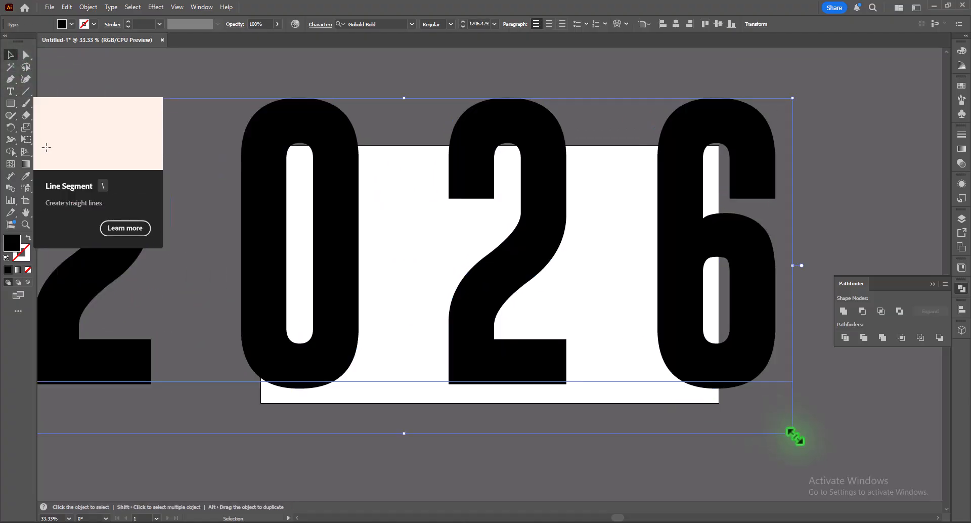
pyautogui.click(318, 25)
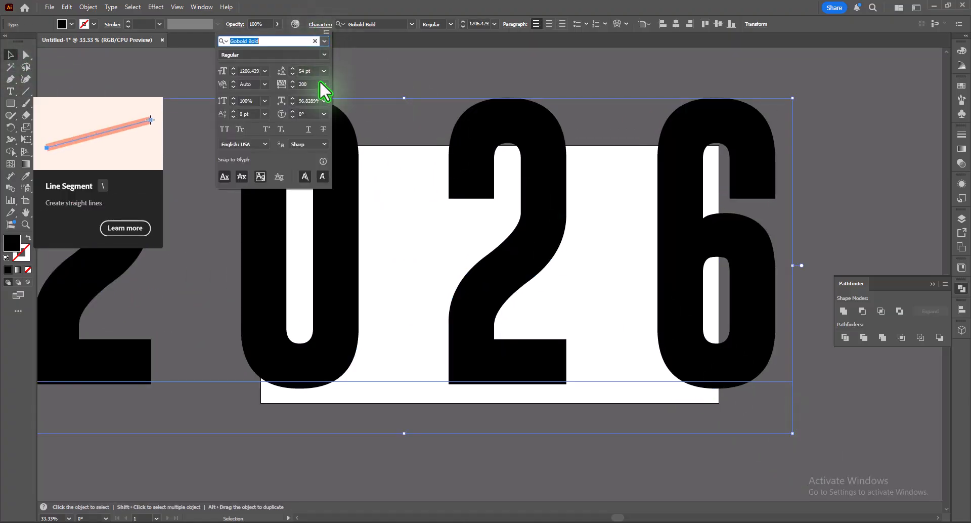
pyautogui.click(323, 84)
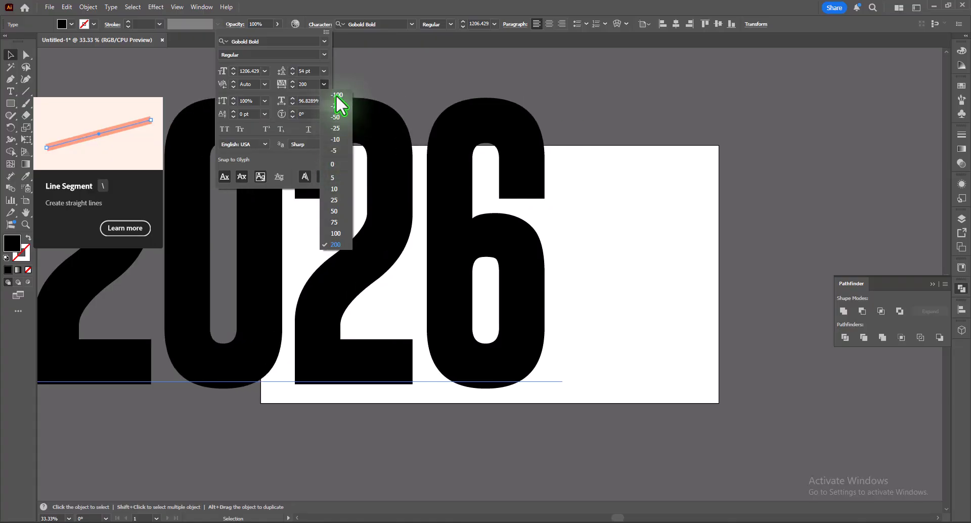
pyautogui.click(336, 97)
pyautogui.click(321, 25)
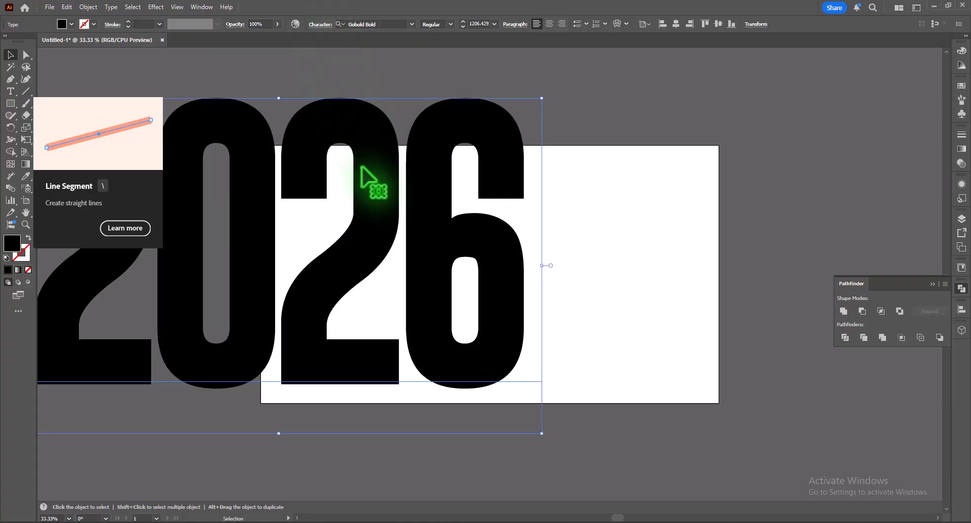
# Step: Scale the 2026 text to fit inside the artboard and tighten its tracking until neighbouring digits overlap
pyautogui.moveTo(361, 166); pyautogui.dragTo(536, 187)
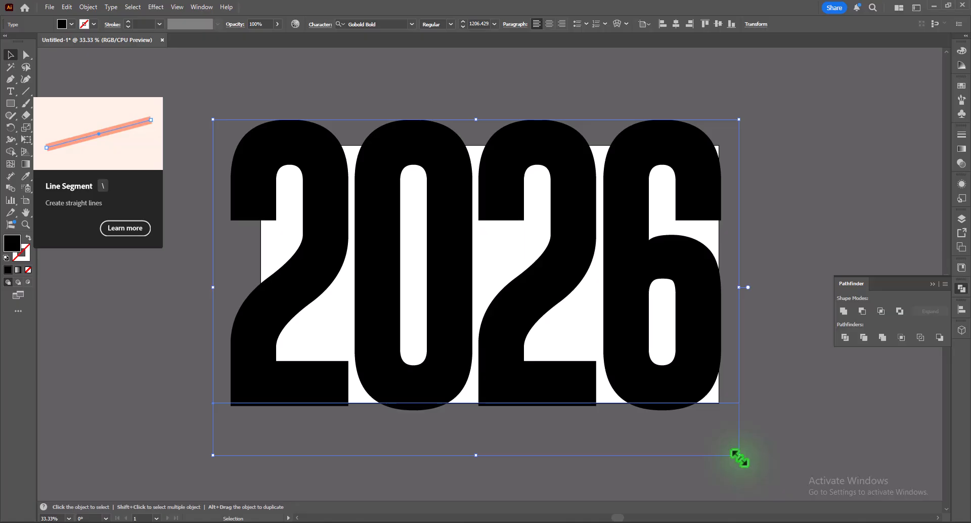
pyautogui.moveTo(739, 457); pyautogui.dragTo(689, 424)
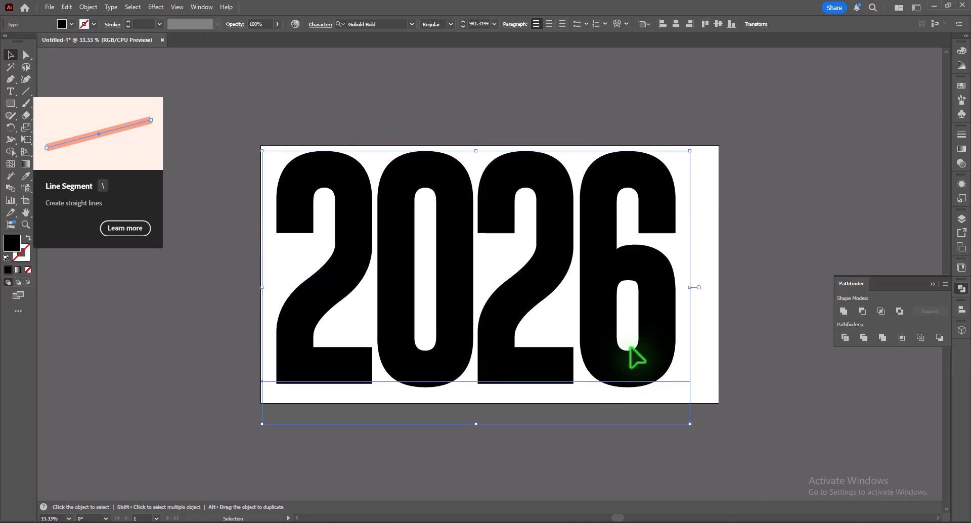
pyautogui.click(324, 25)
pyautogui.click(310, 81)
pyautogui.scroll(-3, 311, 81)
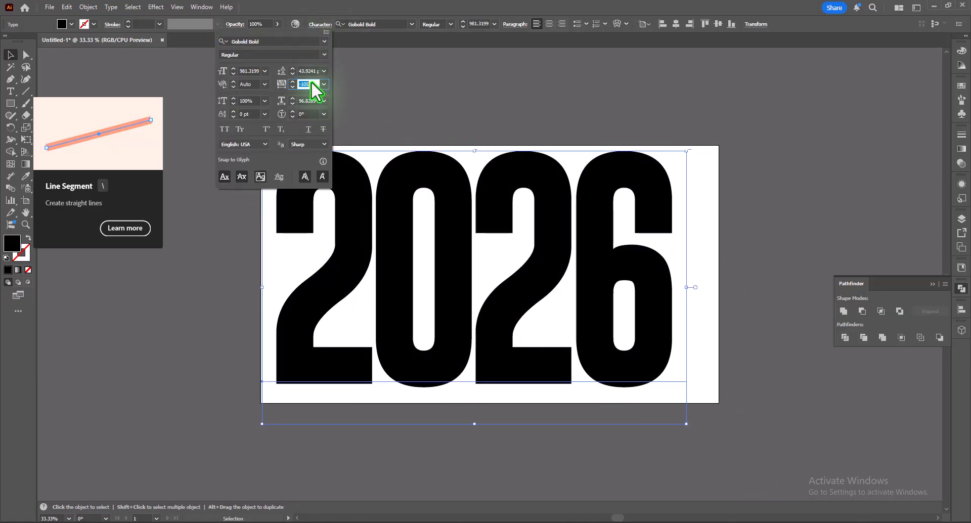
pyautogui.scroll(-4, 311, 81)
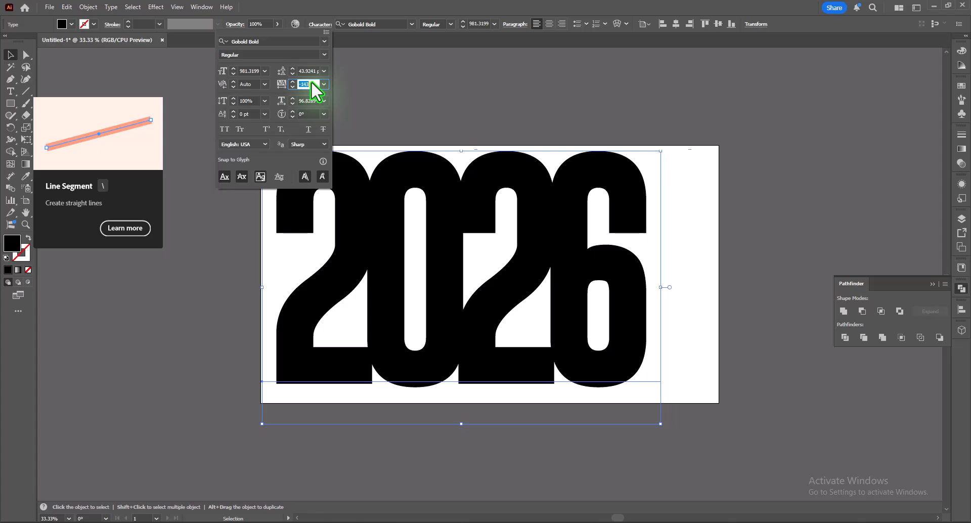
pyautogui.click(318, 26)
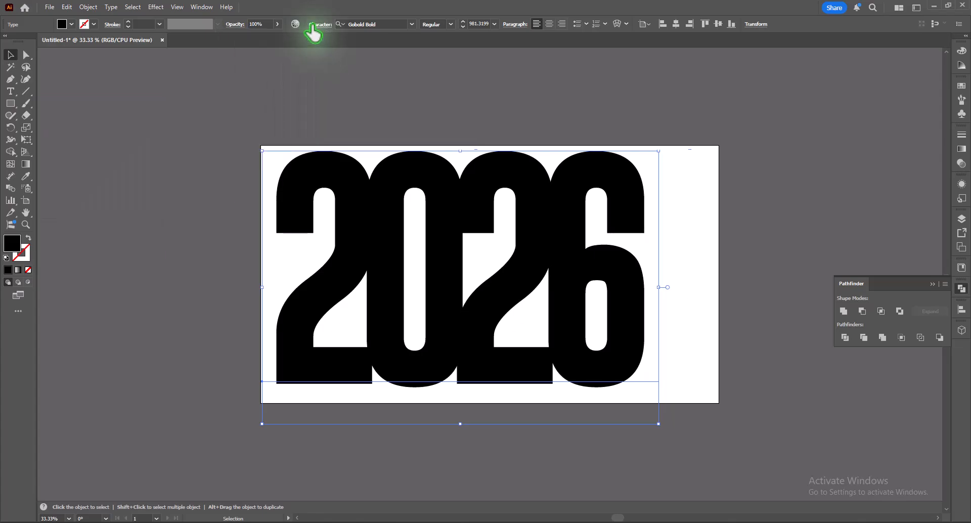
pyautogui.click(184, 210)
# Step: Rotate the 2026 text counterclockwise so it slopes upward to the right, and reposition it over the artboard
pyautogui.click(459, 297)
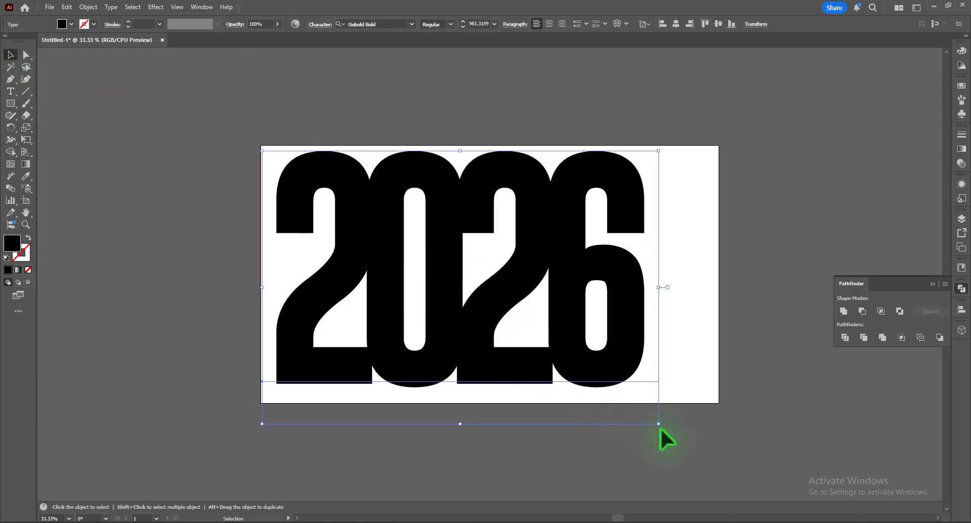
pyautogui.moveTo(660, 429); pyautogui.dragTo(708, 220)
pyautogui.moveTo(677, 104); pyautogui.dragTo(688, 111)
pyautogui.moveTo(451, 280); pyautogui.dragTo(435, 273)
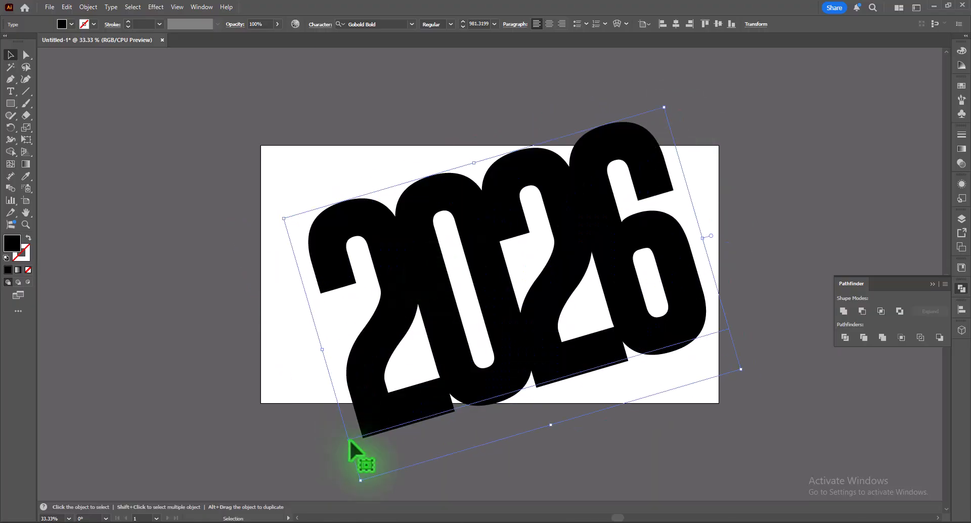
# Step: Convert the tilted 2026 text to outlines and enlarge it over the artboard
pyautogui.rightClick(624, 267)
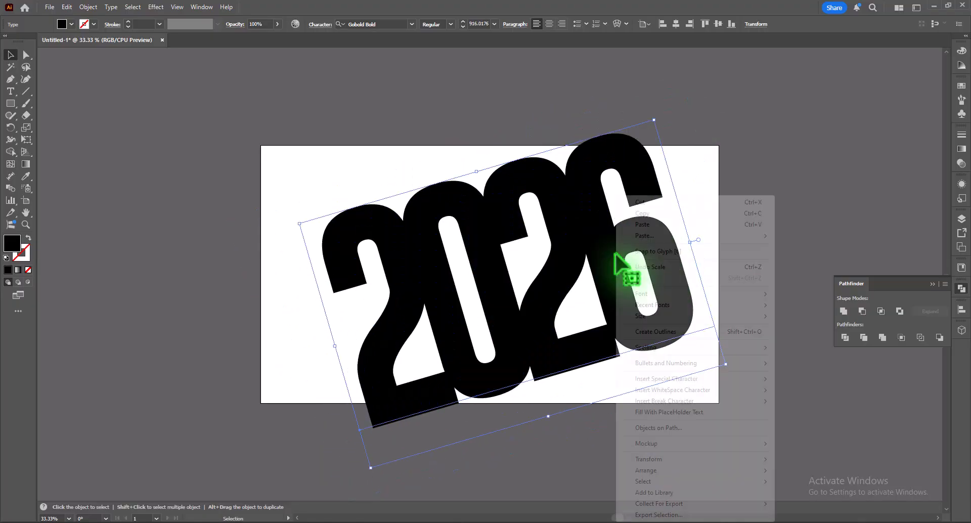
pyautogui.click(652, 332)
pyautogui.moveTo(695, 281); pyautogui.dragTo(727, 287)
pyautogui.click(294, 448)
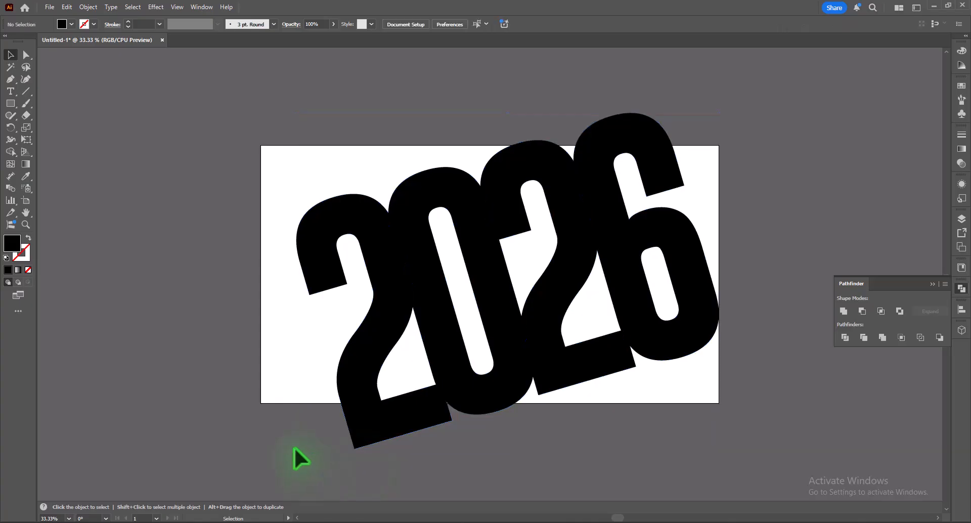
# Step: Readjust the outlined 2026's tilt, size and position so it fills the artboard's width and overhangs its lower edge
pyautogui.click(353, 417)
pyautogui.moveTo(294, 452); pyautogui.dragTo(280, 439)
pyautogui.moveTo(372, 389); pyautogui.dragTo(329, 443)
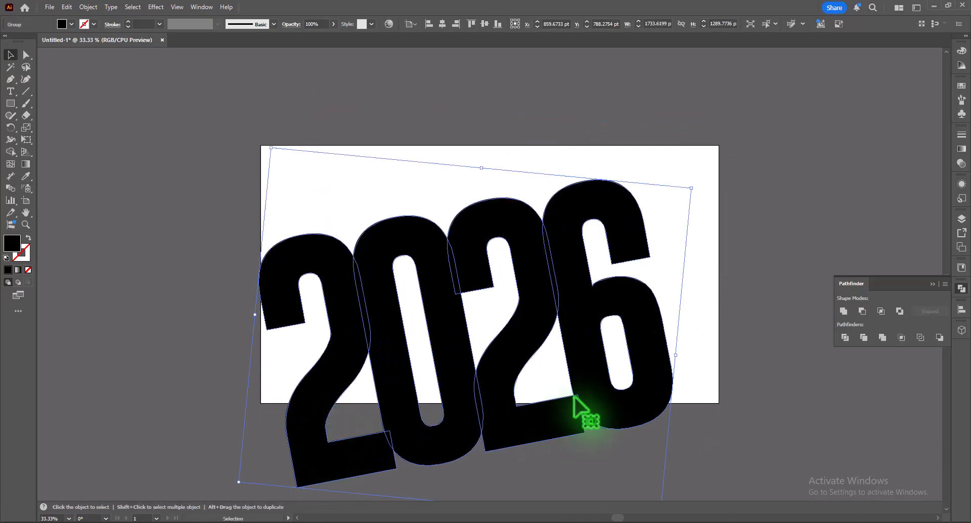
pyautogui.moveTo(704, 167); pyautogui.dragTo(679, 128)
pyautogui.moveTo(676, 322); pyautogui.dragTo(709, 319)
pyautogui.moveTo(660, 329); pyautogui.dragTo(686, 321)
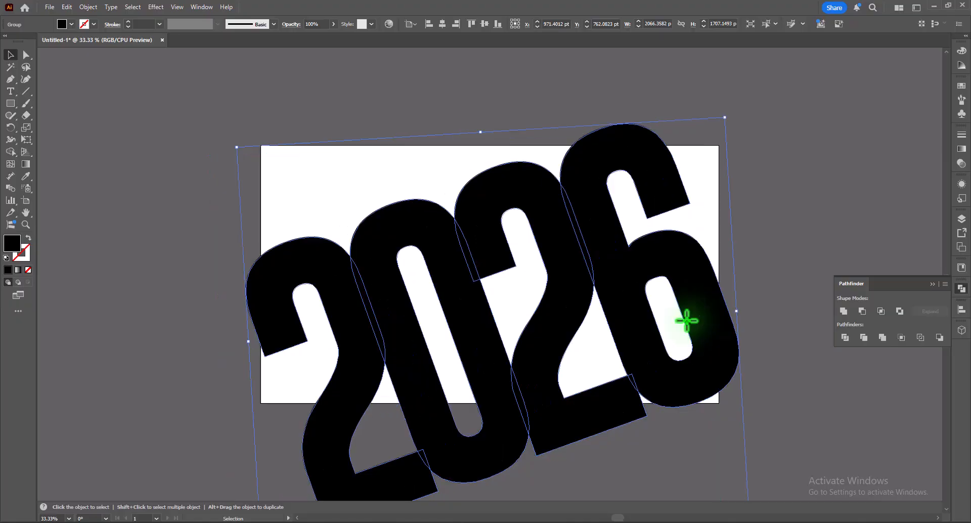
pyautogui.moveTo(730, 113); pyautogui.dragTo(743, 135)
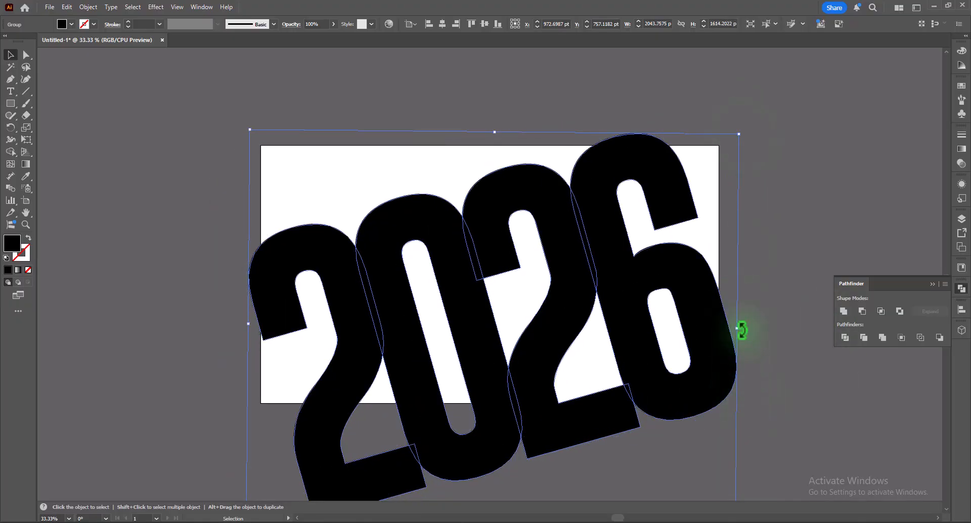
pyautogui.moveTo(738, 329); pyautogui.dragTo(728, 325)
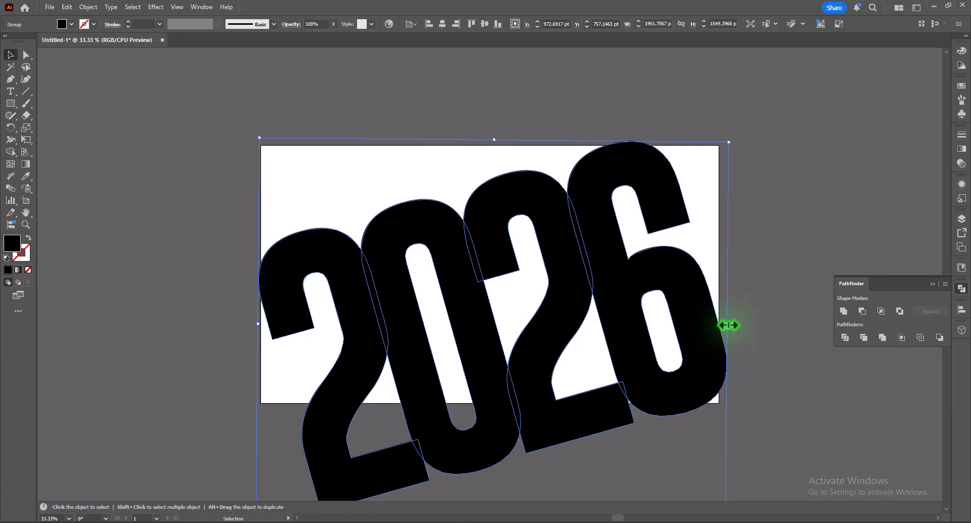
# Step: Fine-tune the 2026 group's size and position so it spans the artboard's width and the 6 meets the upper edge
pyautogui.scroll(-2, 595, 429)
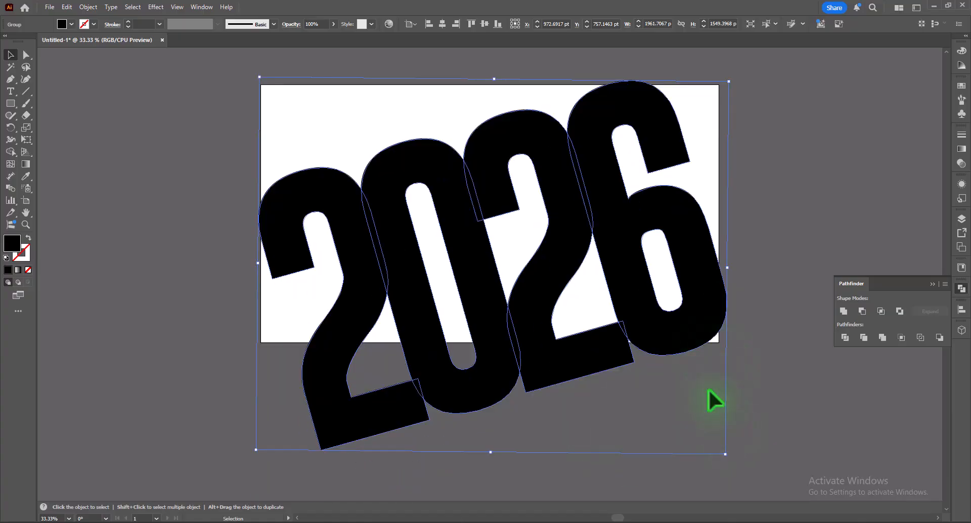
pyautogui.moveTo(727, 458); pyautogui.dragTo(722, 442)
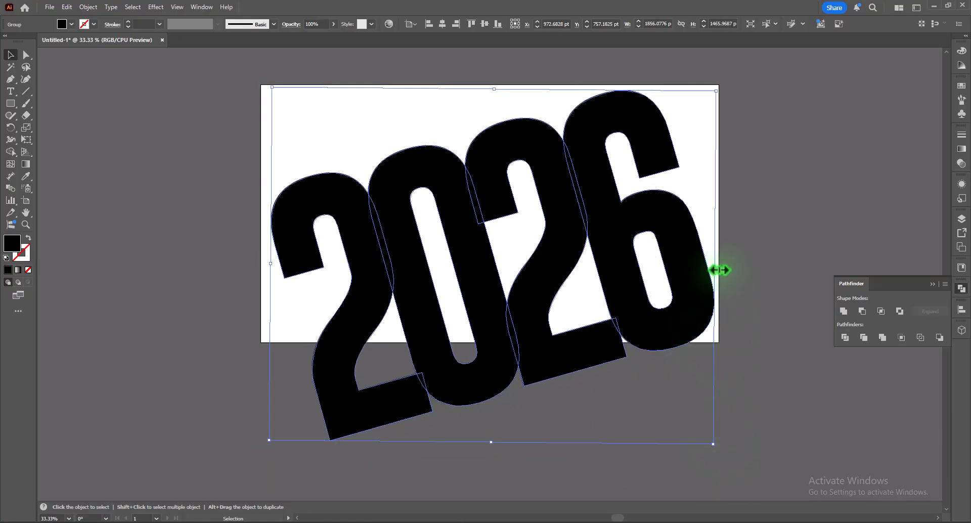
pyautogui.moveTo(718, 268); pyautogui.dragTo(723, 267)
pyautogui.moveTo(258, 263); pyautogui.dragTo(255, 263)
pyautogui.moveTo(641, 232)
pyautogui.mouseDown()
pyautogui.moveTo(657, 260)
pyautogui.moveTo(643, 247)
pyautogui.mouseUp()
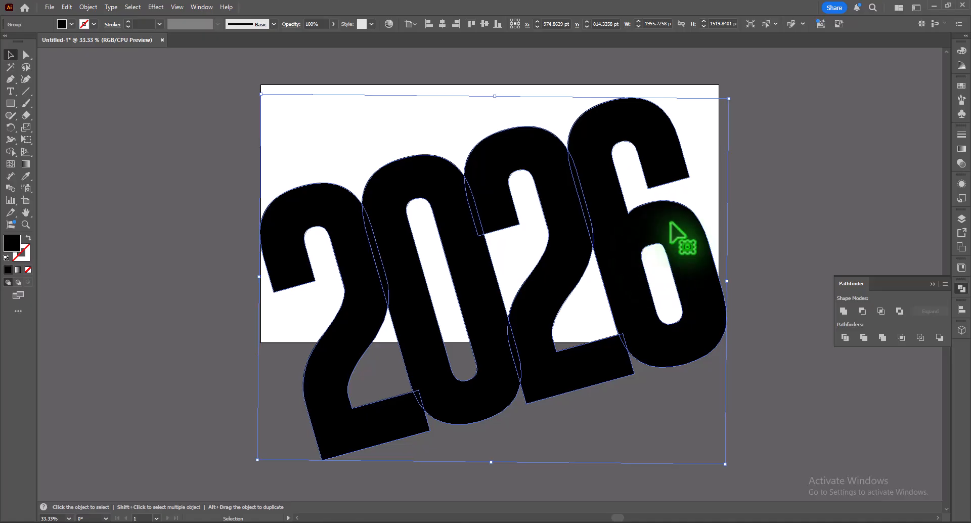
pyautogui.moveTo(701, 283); pyautogui.dragTo(700, 272)
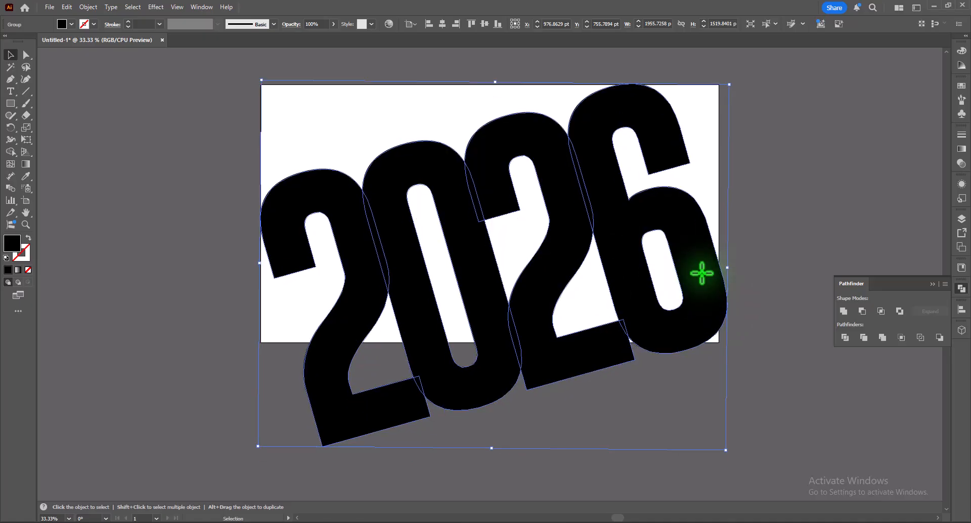
pyautogui.click(797, 241)
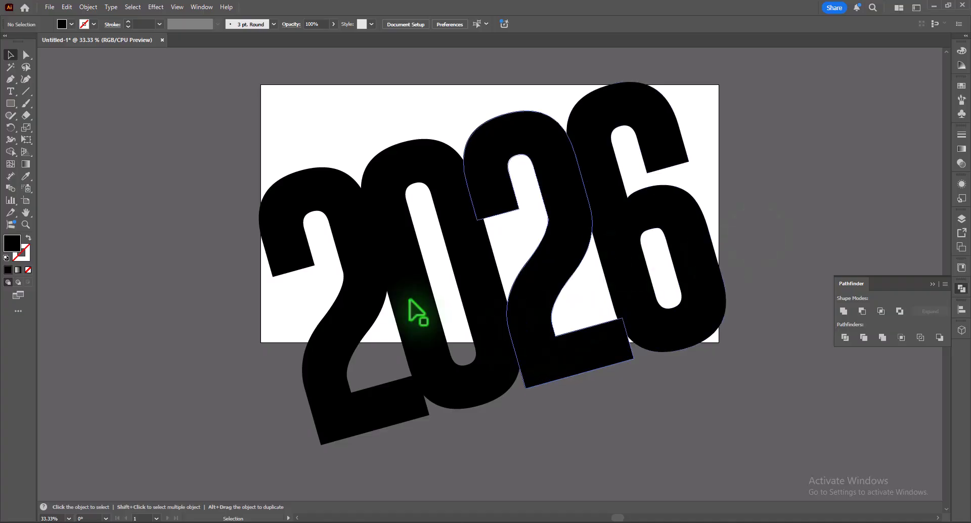
# Step: Ungroup the outlined 2026 into separate digits
pyautogui.click(472, 265)
pyautogui.rightClick(468, 264)
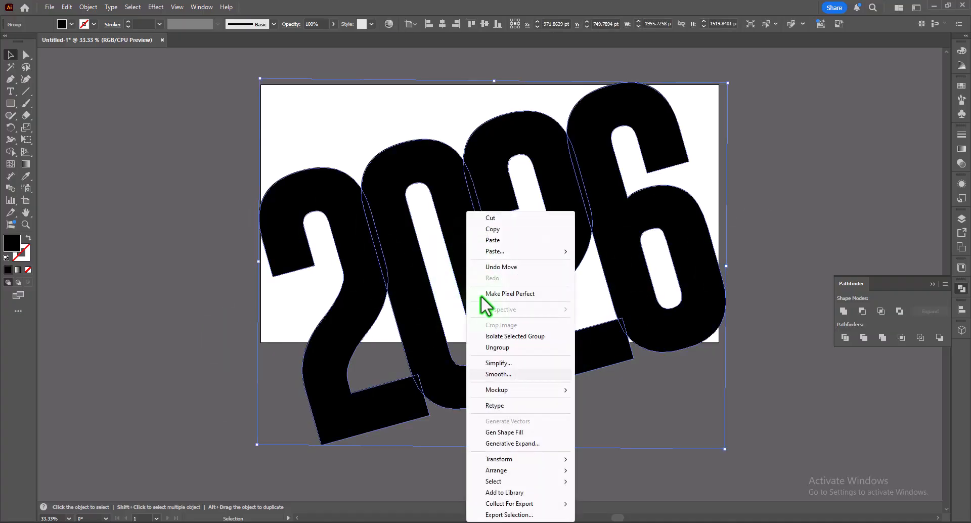
pyautogui.click(499, 348)
# Step: Extend the end anchor points of the second 2's base along its slope so that it overlaps the 6
pyautogui.click(27, 54)
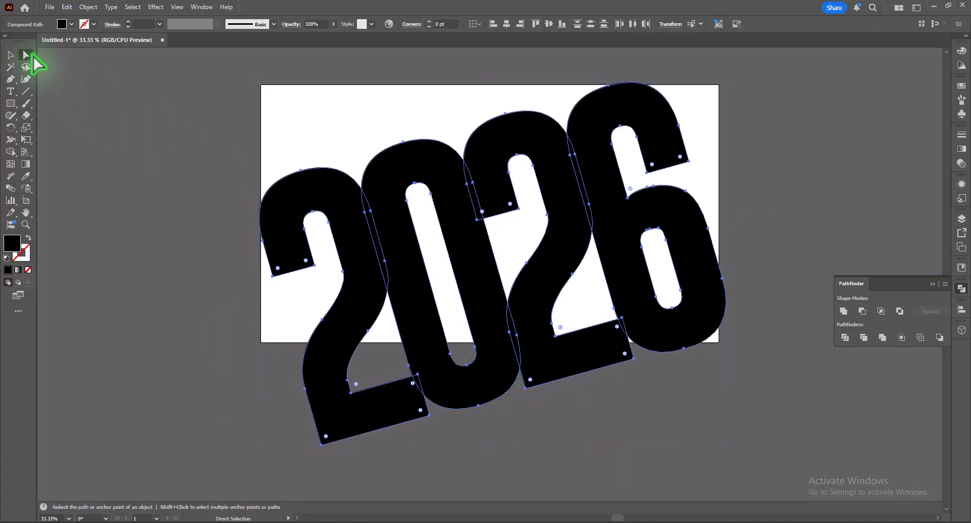
pyautogui.click(622, 318)
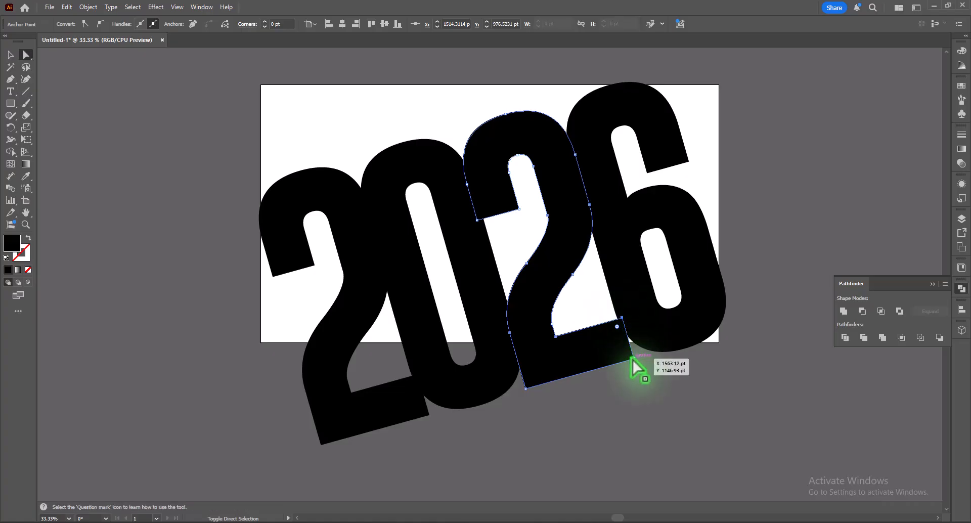
pyautogui.moveTo(630, 342); pyautogui.dragTo(665, 333)
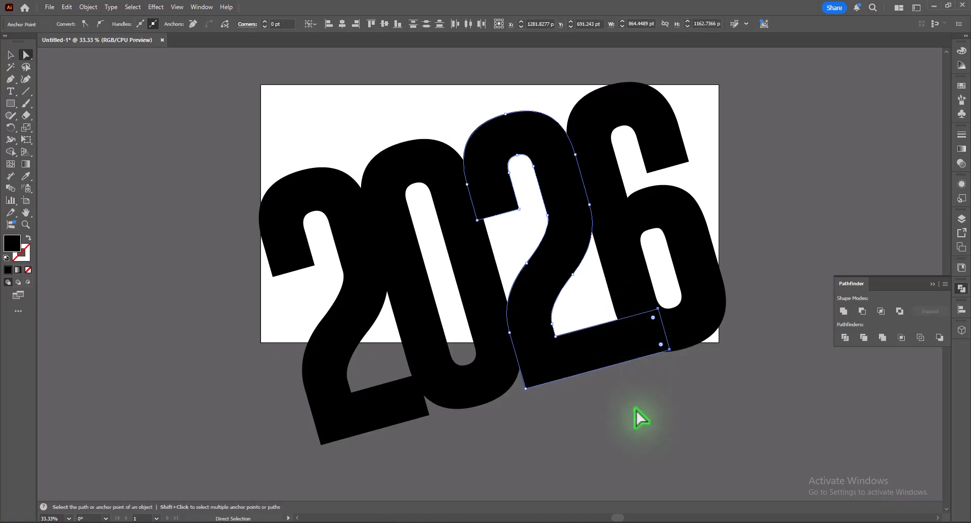
pyautogui.click(636, 411)
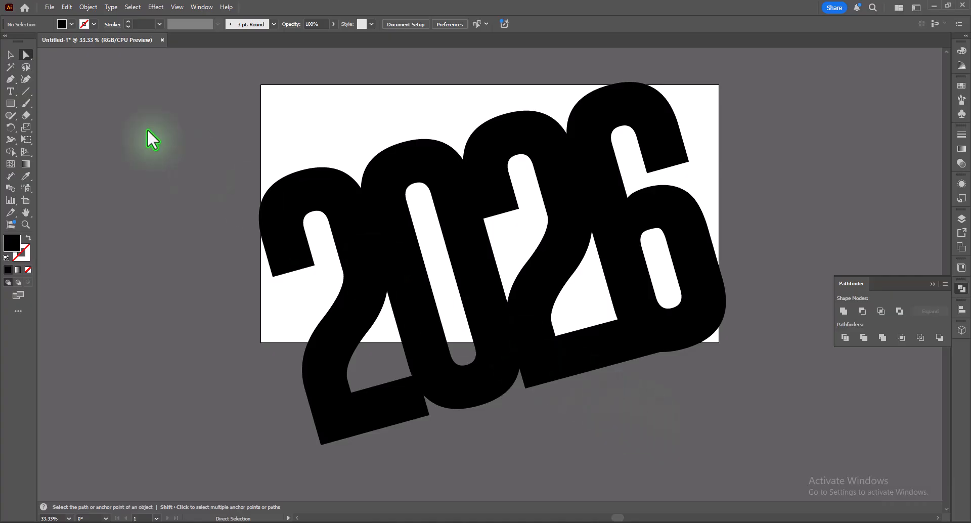
pyautogui.click(10, 55)
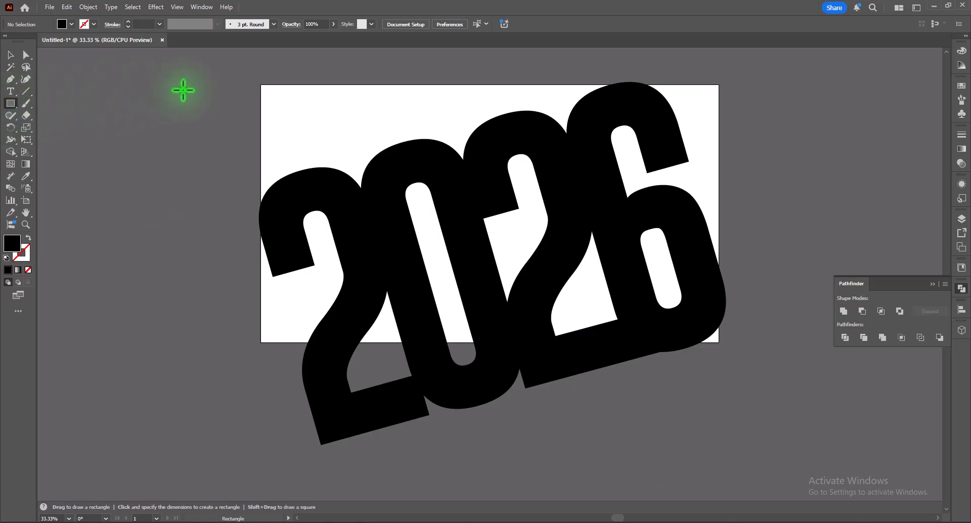
pyautogui.moveTo(261, 85); pyautogui.dragTo(157, 64)
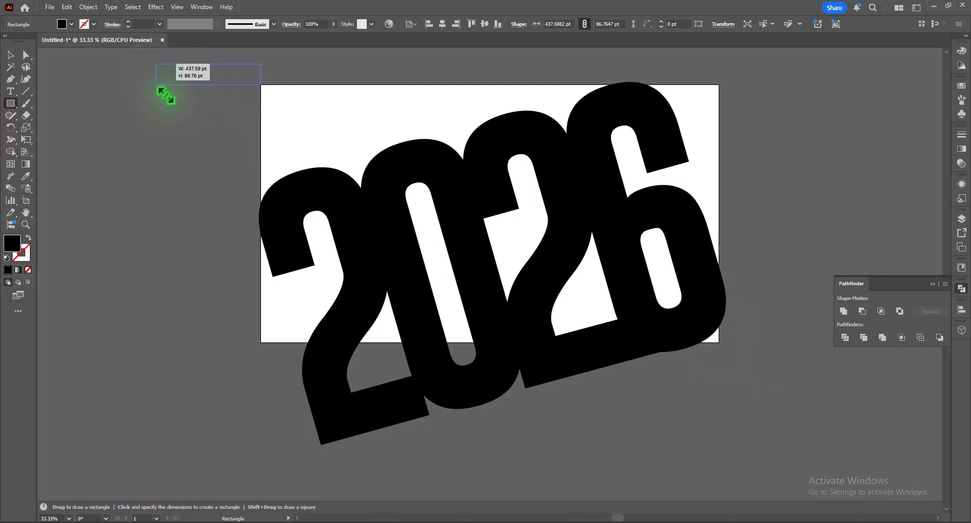
pyautogui.press('Delete')
# Step: Select all the digits and group them
pyautogui.click(11, 55)
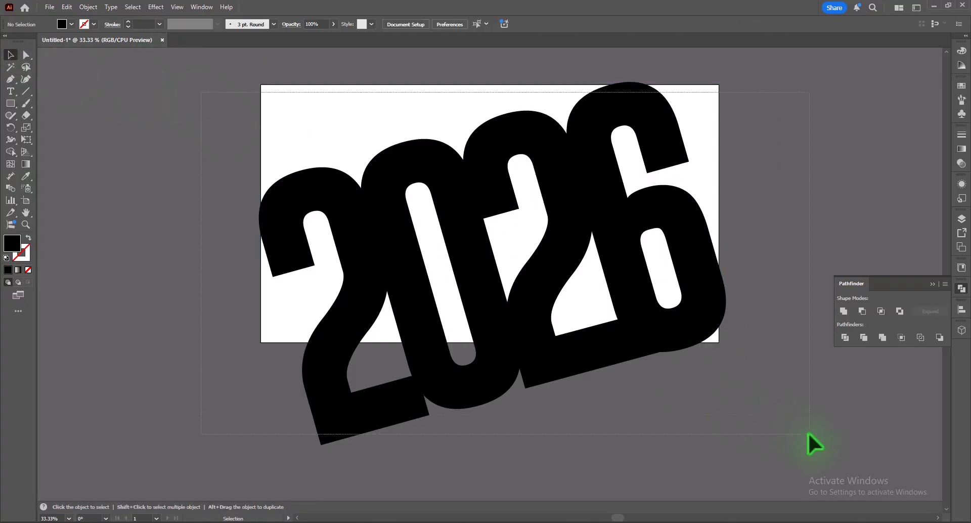
pyautogui.hotkey('ctrl', 'a')
pyautogui.hotkey('ctrl', 'g')
# Step: Draw a 1920 x 1080 pt black rectangle covering the whole artboard and send it behind the digits
pyautogui.click(11, 103)
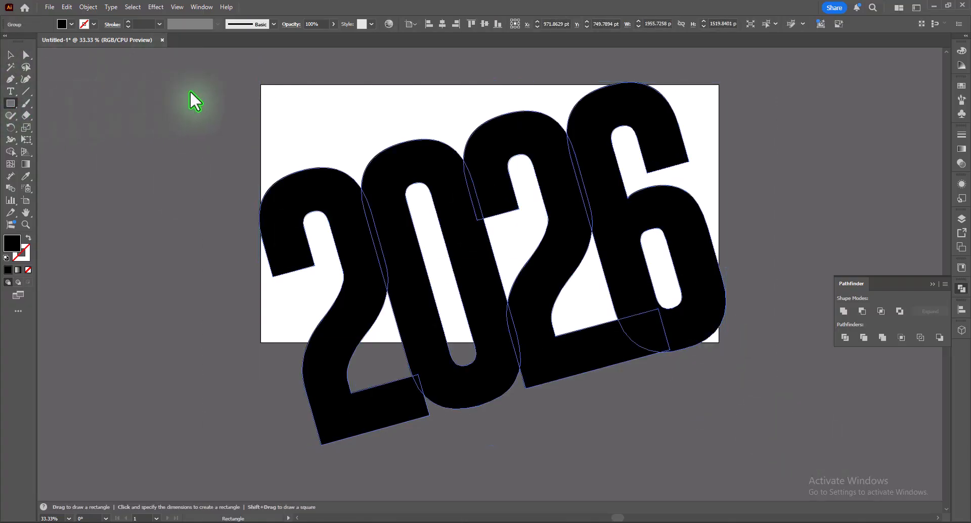
pyautogui.moveTo(261, 86); pyautogui.dragTo(718, 342)
pyautogui.rightClick(341, 145)
pyautogui.moveTo(399, 464)
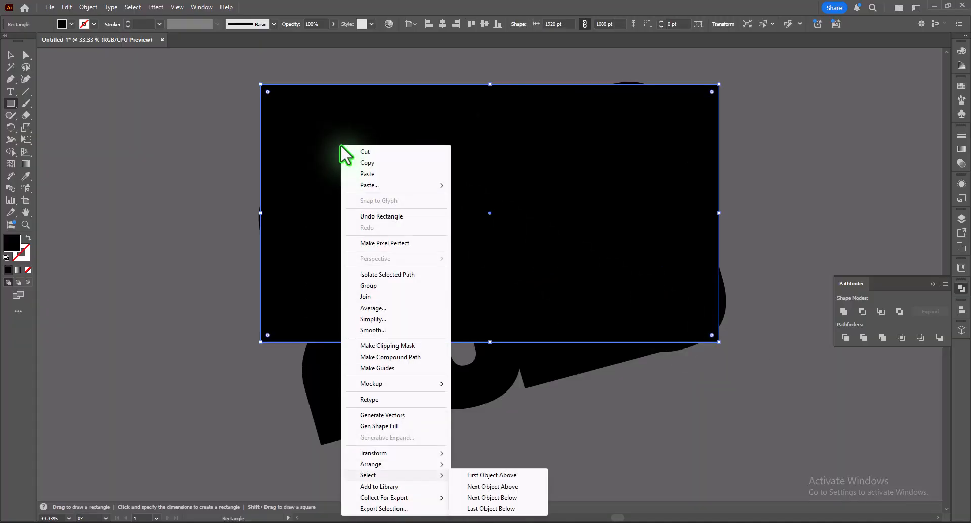
pyautogui.click(493, 497)
pyautogui.click(11, 54)
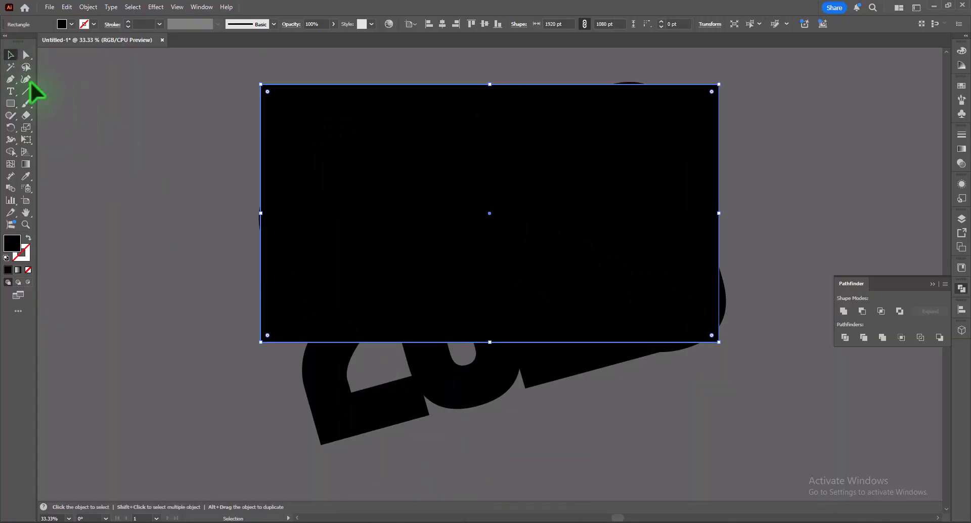
# Step: Fill the 2026 digit group with white
pyautogui.click(323, 419)
pyautogui.click(71, 25)
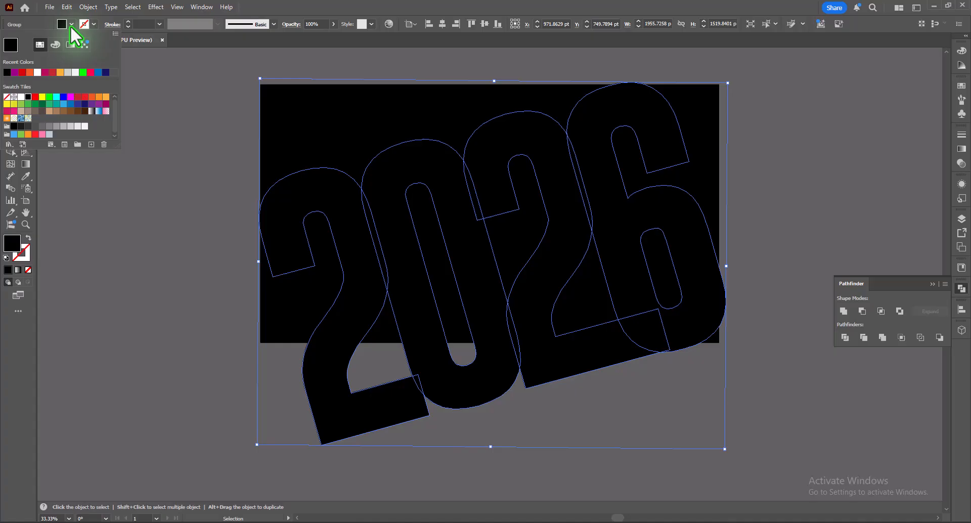
pyautogui.click(38, 72)
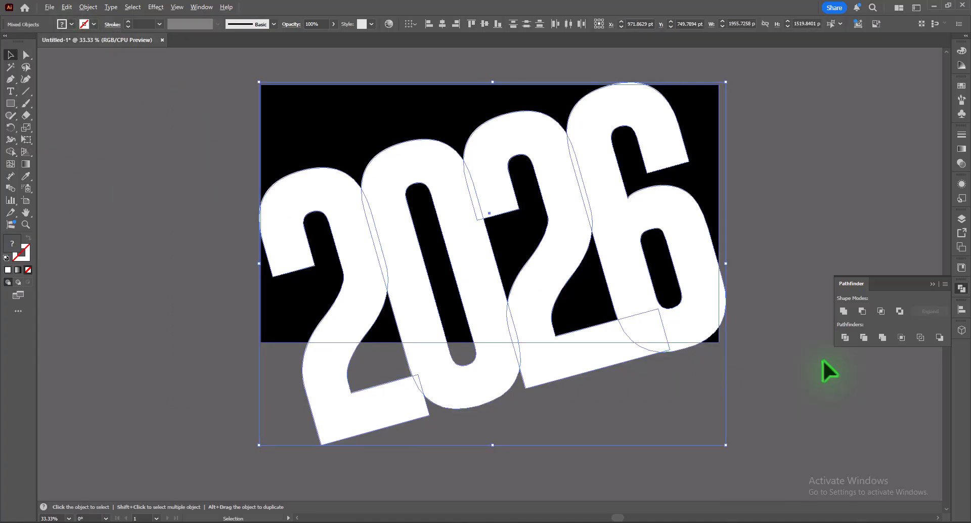
# Step: Divide the digits and the black rectangle with Pathfinder, isolate the resulting group and delete all its white pieces
pyautogui.click(845, 337)
pyautogui.doubleClick(303, 136)
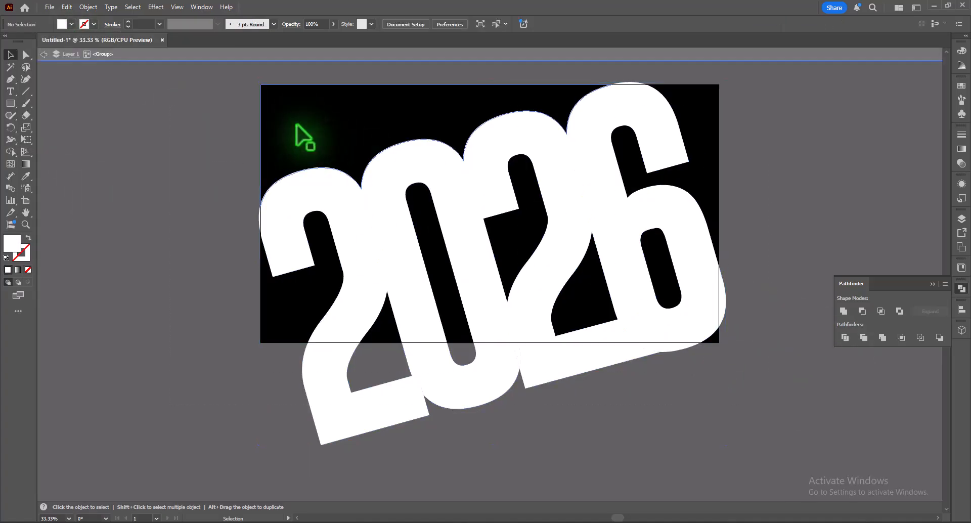
pyautogui.click(10, 67)
pyautogui.click(414, 174)
pyautogui.press('Delete')
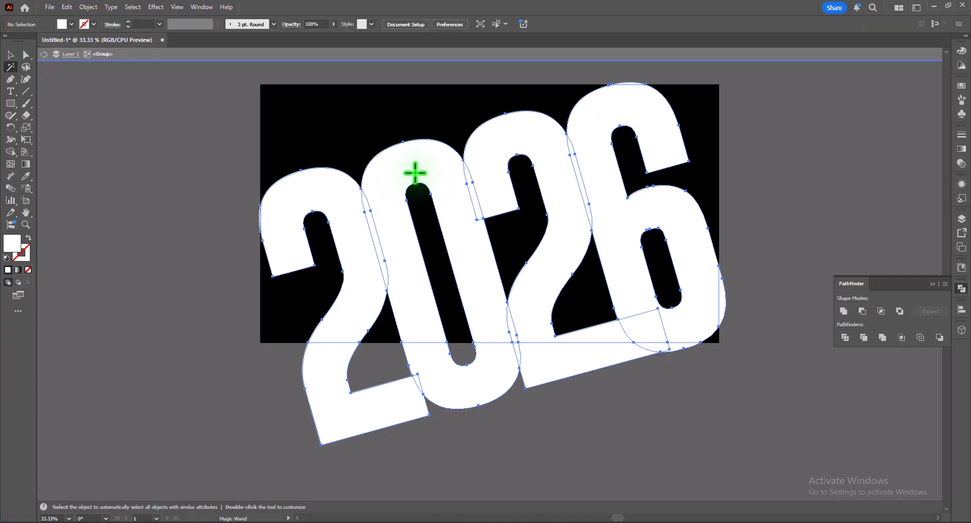
# Step: Delete the large black piece above the digits in the divided group
pyautogui.click(10, 54)
pyautogui.click(314, 127)
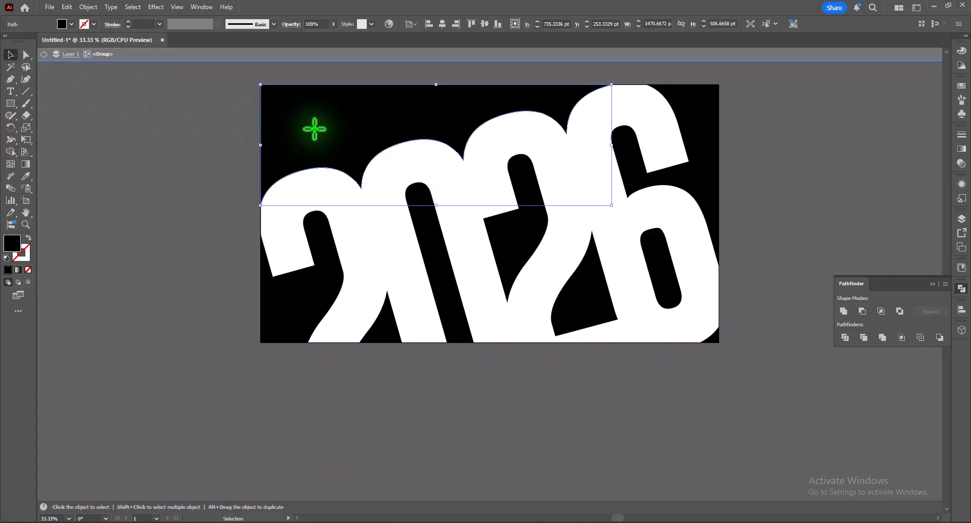
pyautogui.press('Delete')
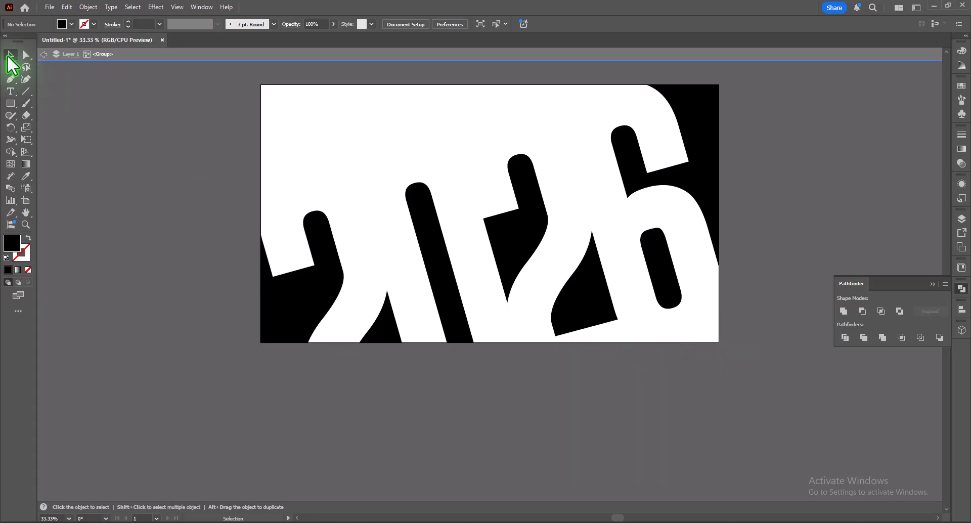
# Step: Move the "Thank you for everything / GOODBYE 2025......!" text block with its paragraphs into the artboard's upper-left area
pyautogui.scroll(1, 206, 238)
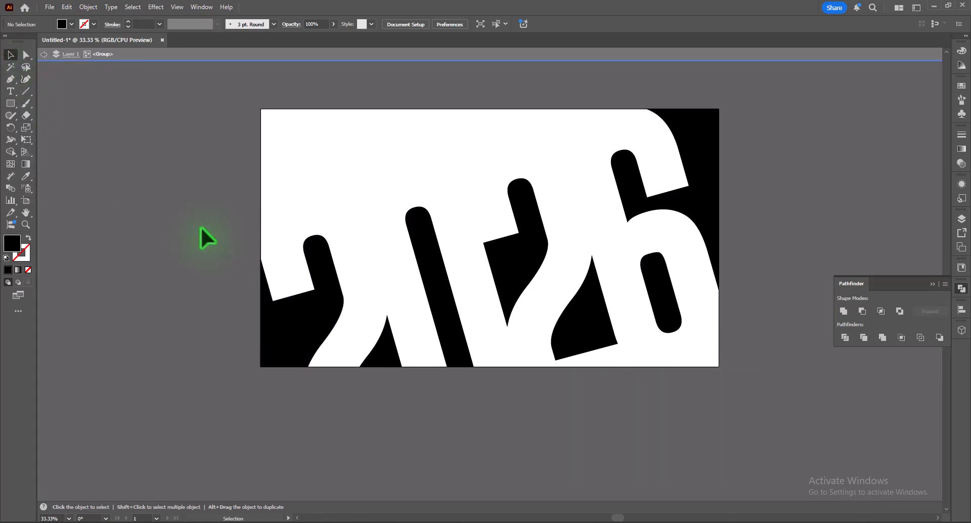
pyautogui.hotkey('ctrl', '-')
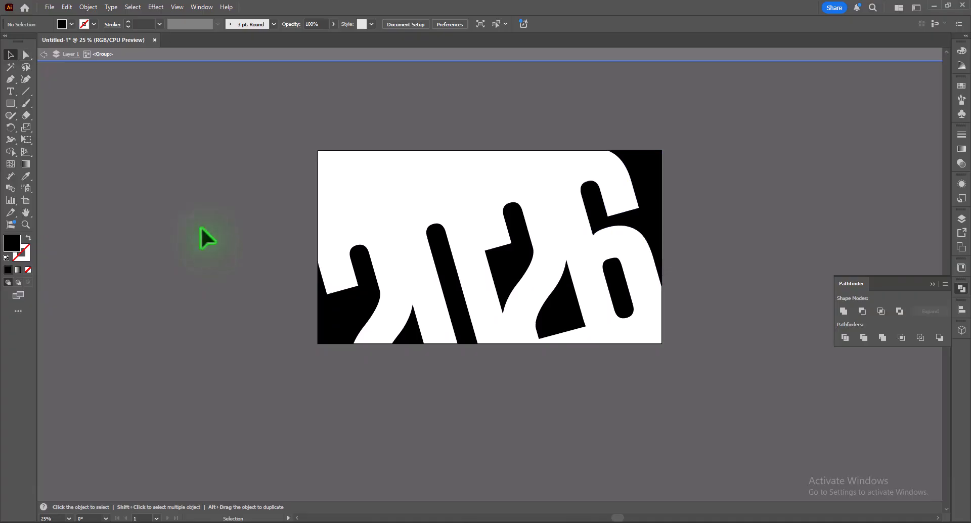
pyautogui.moveTo(834, 212); pyautogui.dragTo(609, 236)
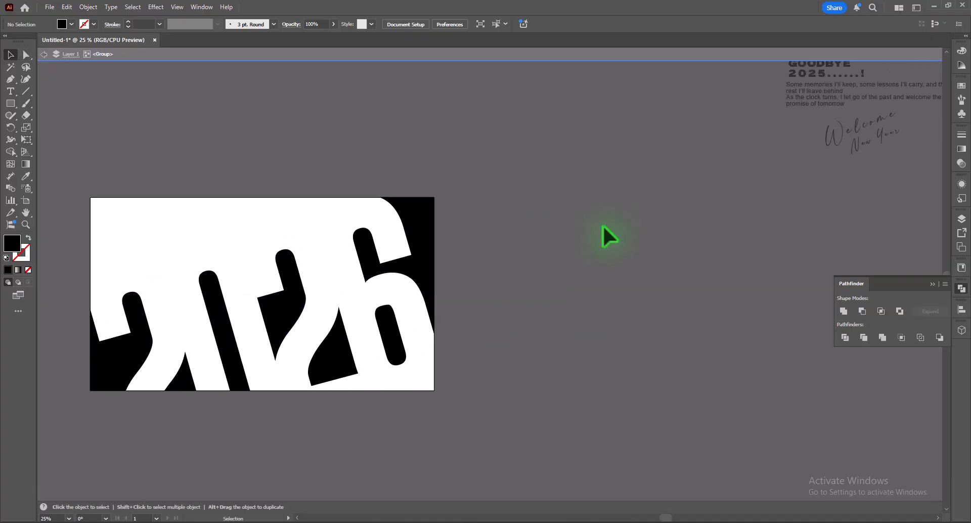
pyautogui.scroll(2, 603, 225)
pyautogui.moveTo(807, 131); pyautogui.dragTo(118, 274)
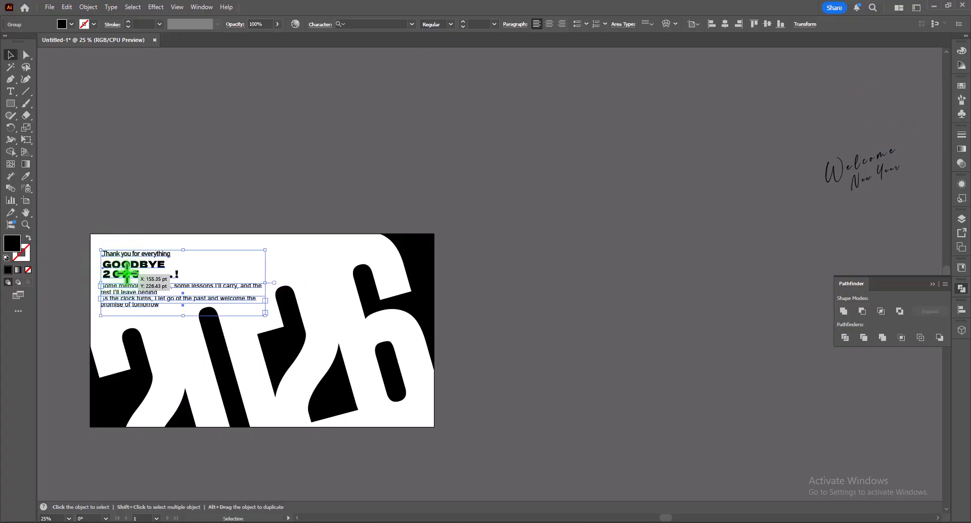
# Step: Place the "Welcome New Year" script in the artboard's lower-right corner and scale it down to fit inside the edge
pyautogui.click(880, 168)
pyautogui.moveTo(870, 180); pyautogui.dragTo(427, 418)
pyautogui.scroll(-2, 529, 425)
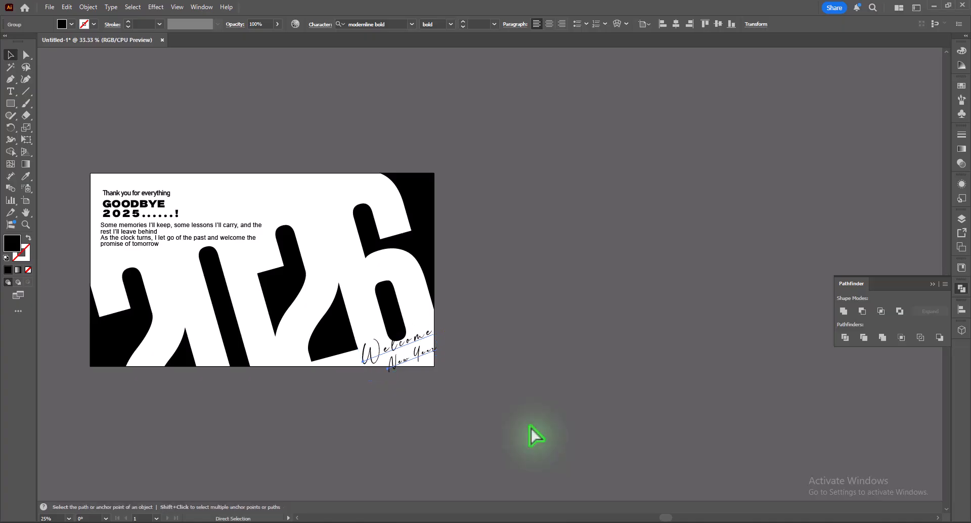
pyautogui.hotkey('ctrl', '+')
pyautogui.moveTo(517, 418); pyautogui.dragTo(658, 423)
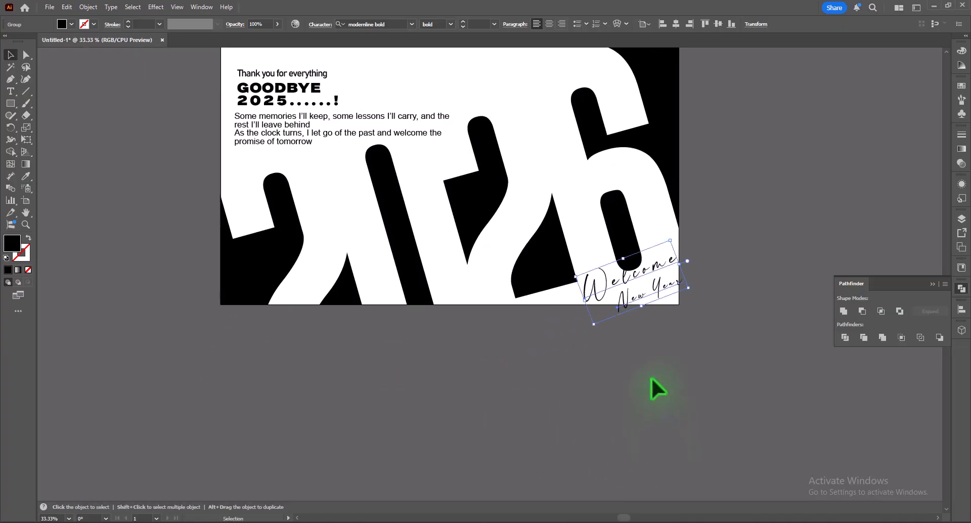
pyautogui.moveTo(644, 311); pyautogui.dragTo(650, 289)
pyautogui.click(653, 333)
pyautogui.click(670, 355)
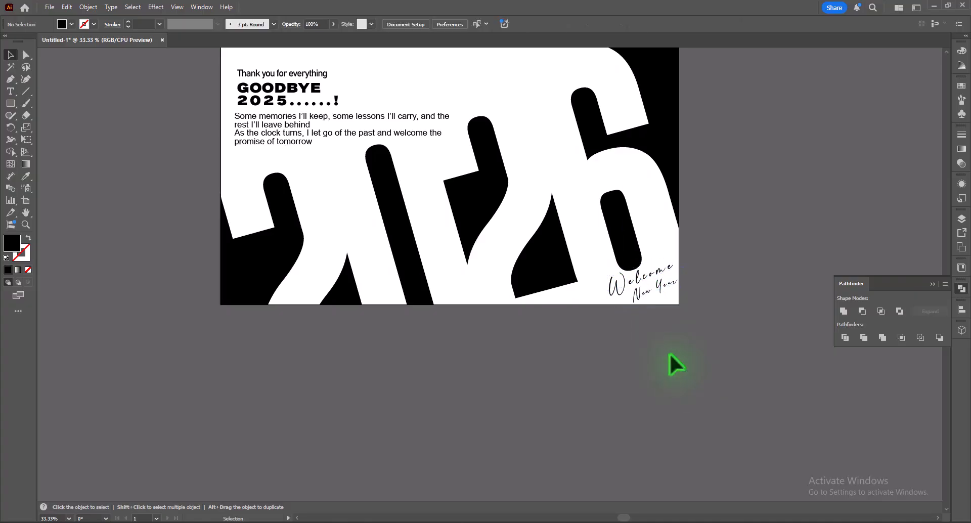
pyautogui.scroll(2, 670, 354)
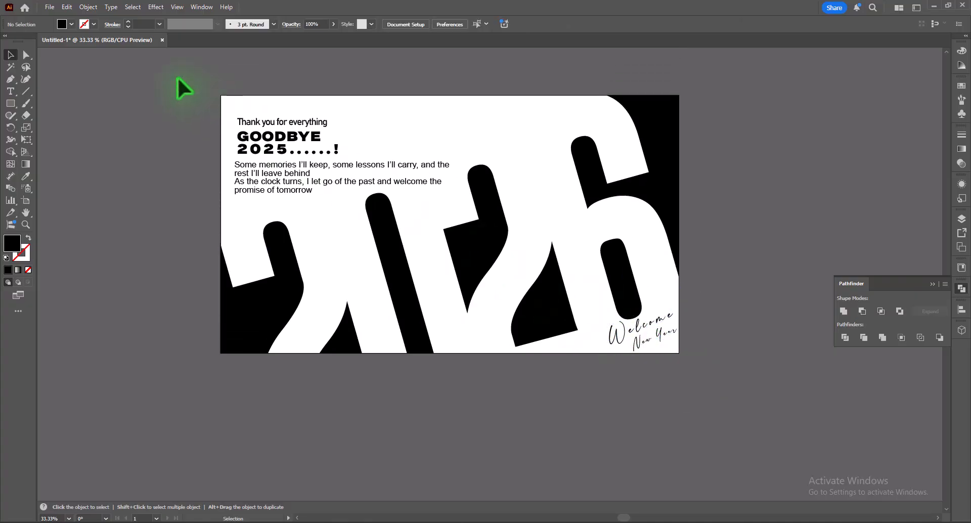
pyautogui.hotkey('ctrl', 'a')
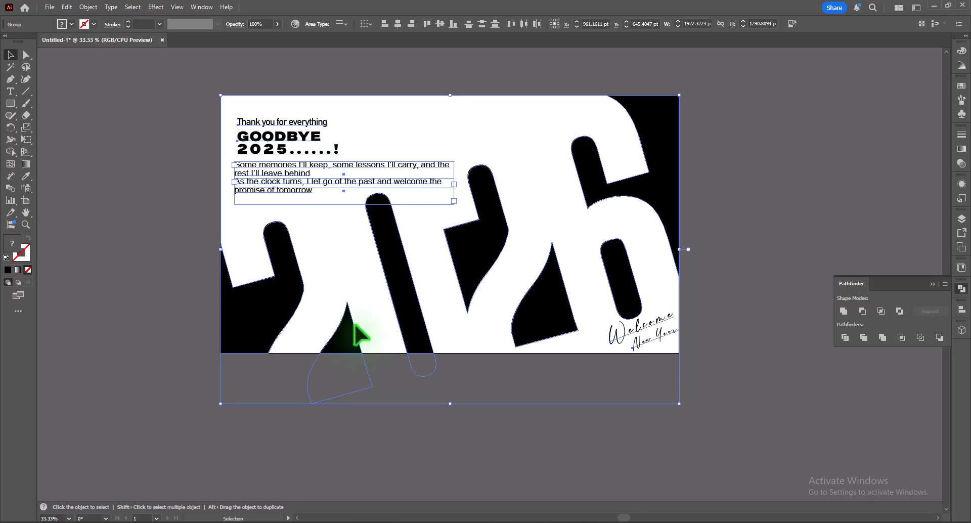
pyautogui.doubleClick(11, 250)
pyautogui.click(281, 203)
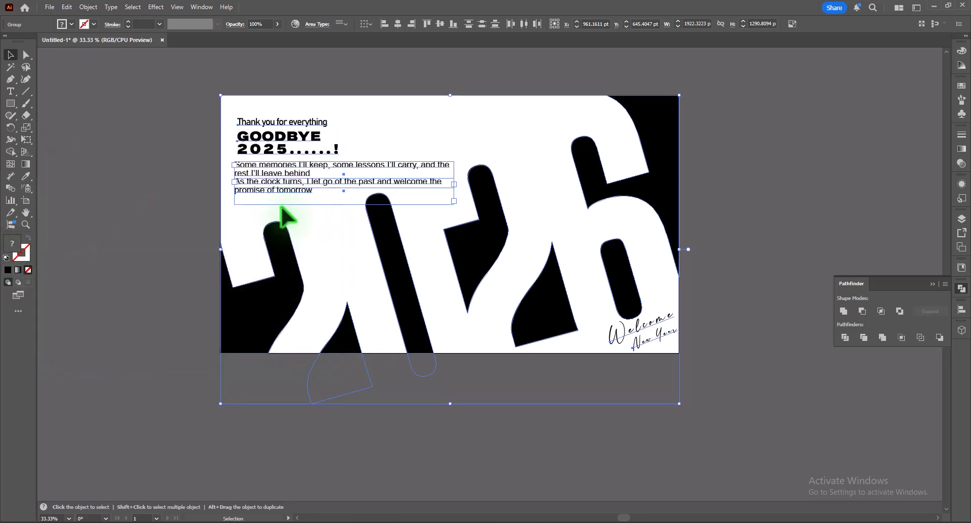
pyautogui.click(335, 407)
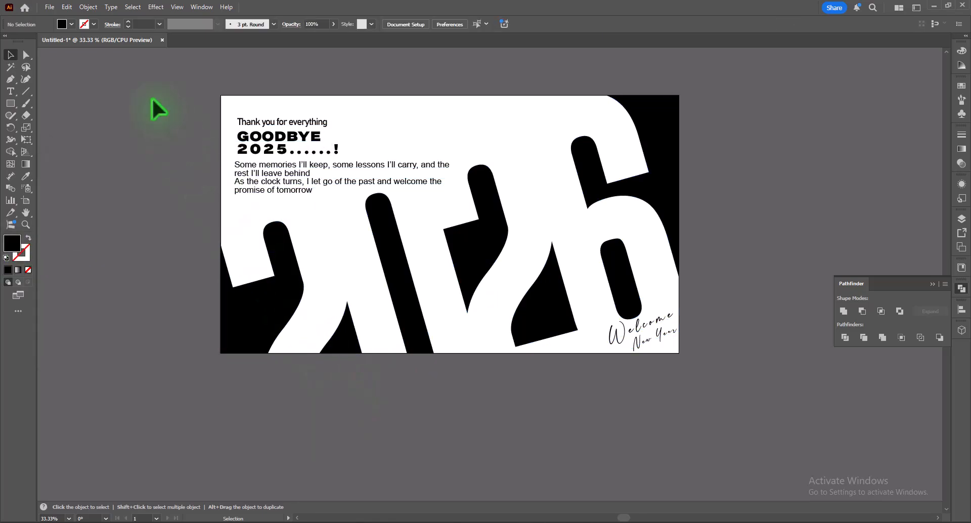
# Step: Isolate the divided group and delete its unfilled leftover pieces extending below the artboard
pyautogui.hotkey('ctrl', 'a')
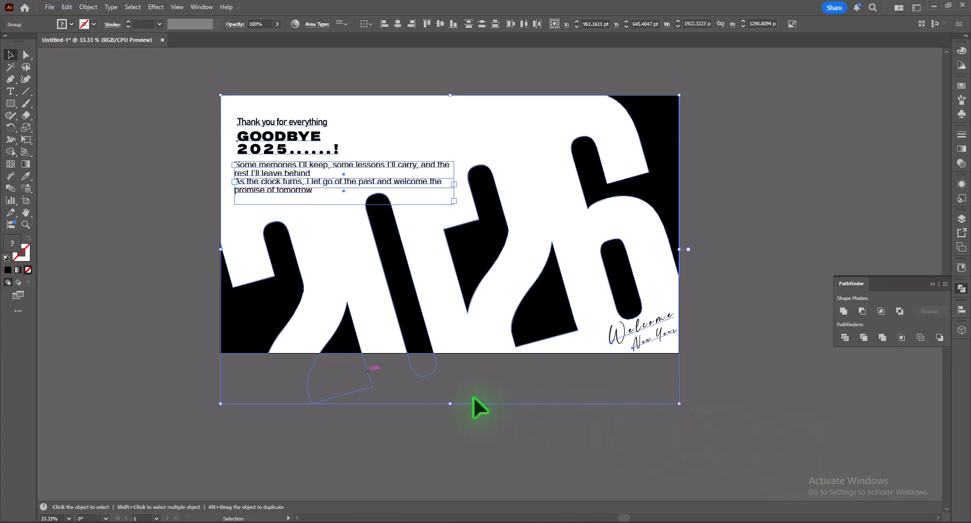
pyautogui.doubleClick(372, 384)
pyautogui.click(426, 363)
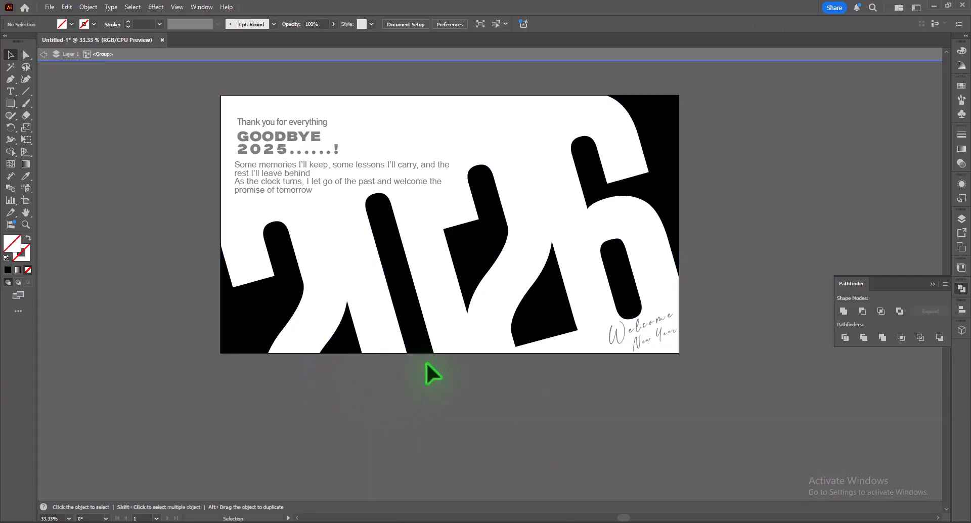
pyautogui.click(411, 368)
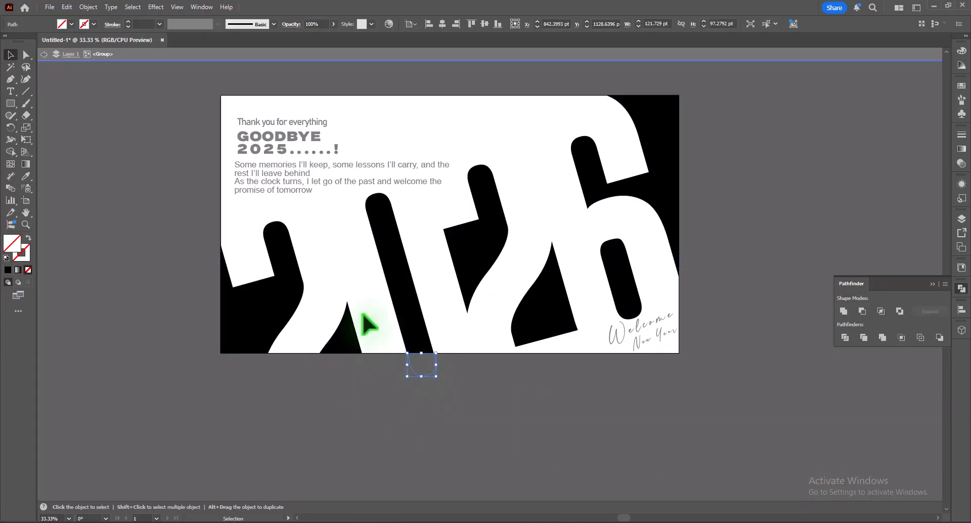
pyautogui.press('Delete')
# Step: Select all remaining black pieces, try several fill swatches, settle on a dark magenta fill and leave isolation mode
pyautogui.hotkey('ctrl', 'a')
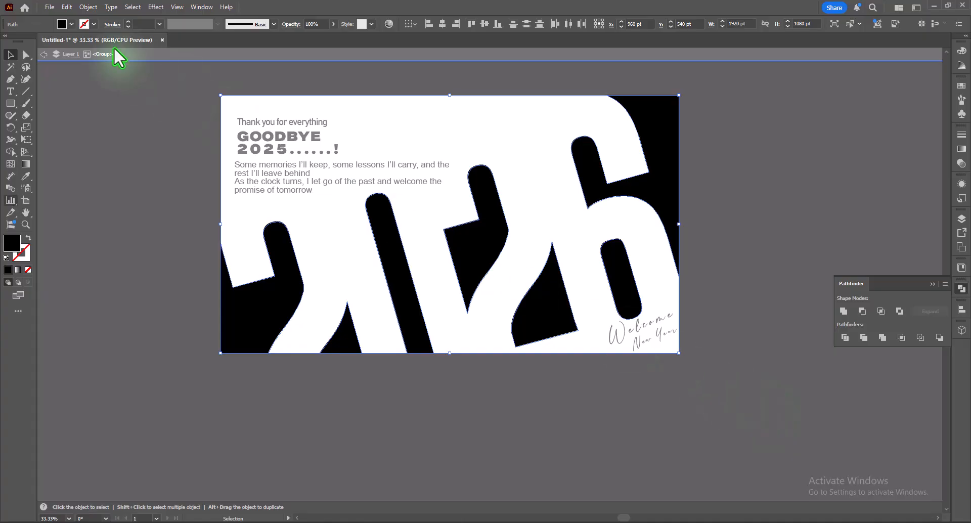
pyautogui.click(69, 23)
pyautogui.click(105, 97)
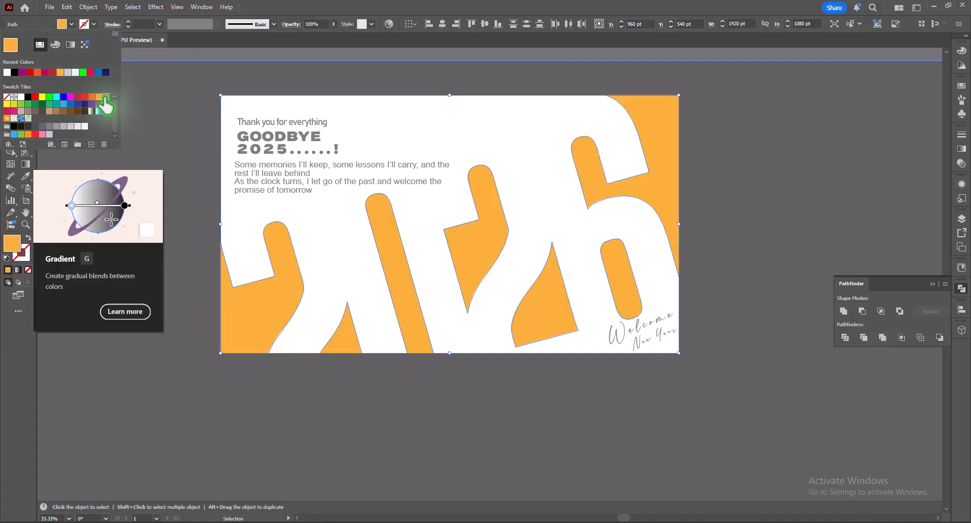
pyautogui.click(100, 98)
pyautogui.click(87, 98)
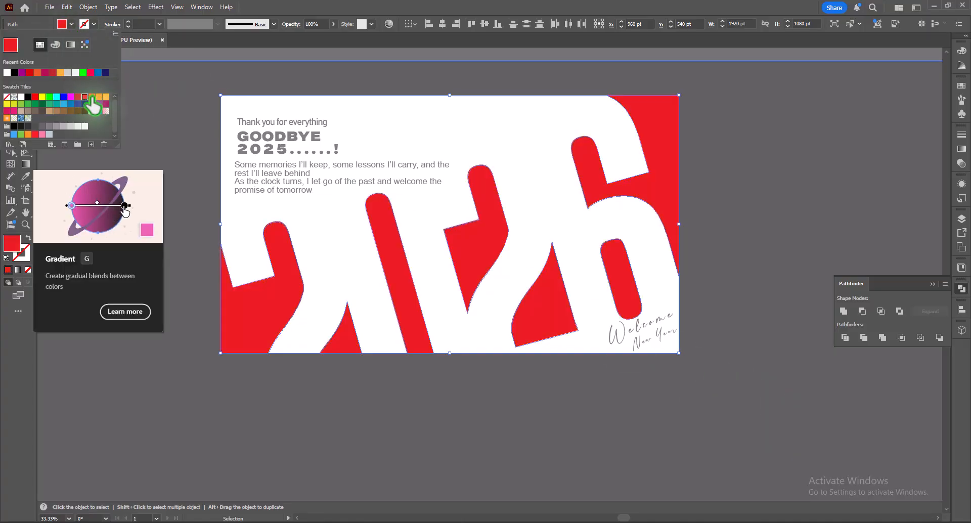
pyautogui.click(91, 97)
pyautogui.click(84, 98)
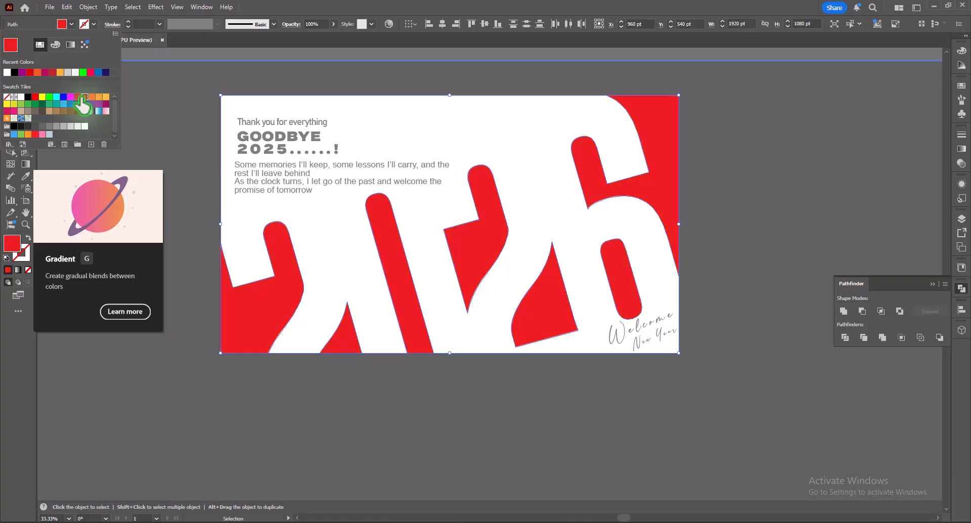
pyautogui.click(70, 97)
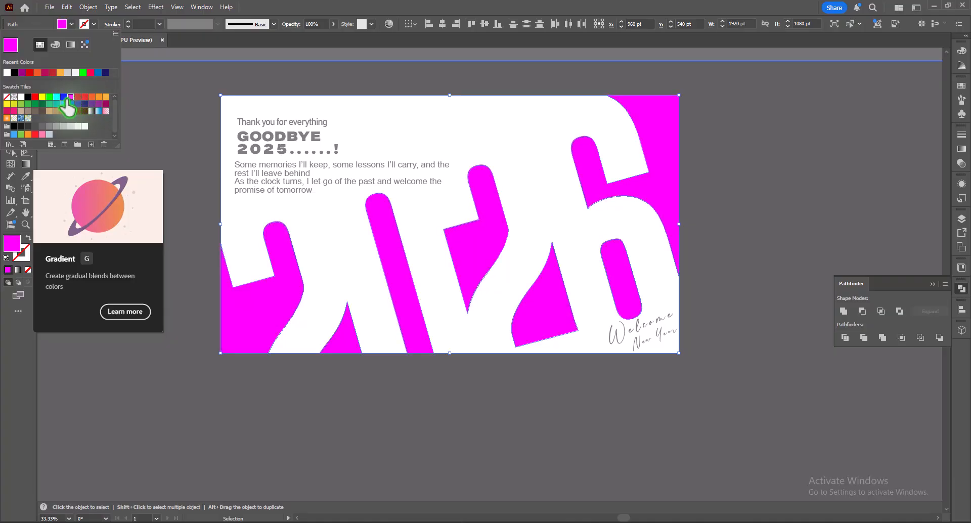
pyautogui.click(64, 97)
pyautogui.click(98, 104)
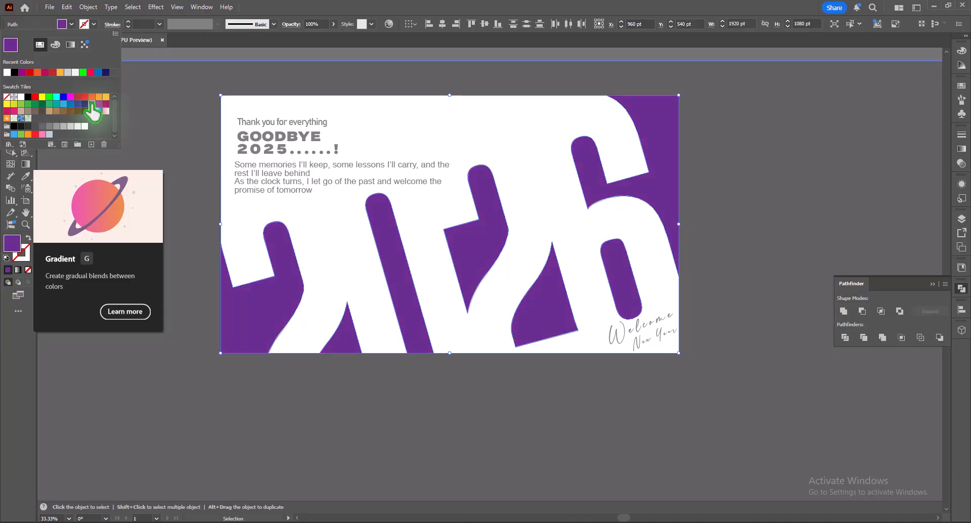
pyautogui.click(106, 104)
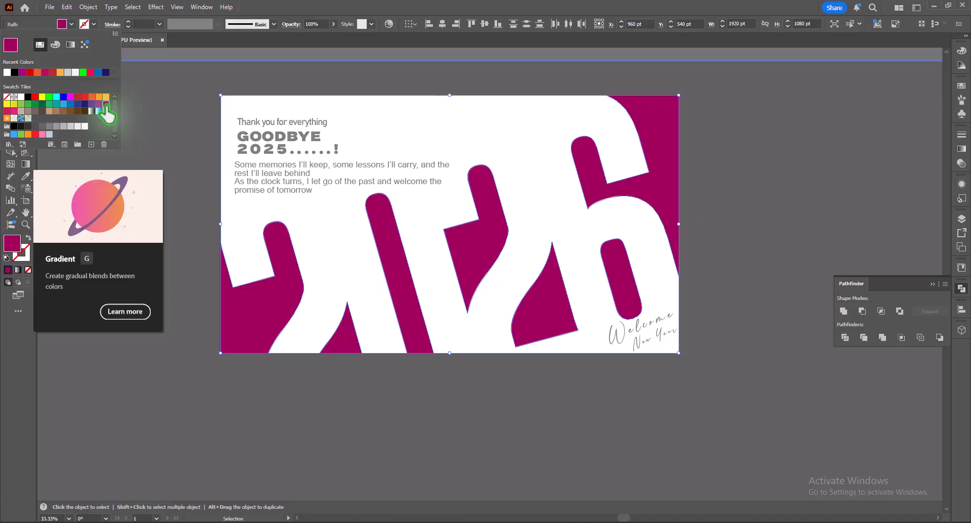
pyautogui.click(38, 73)
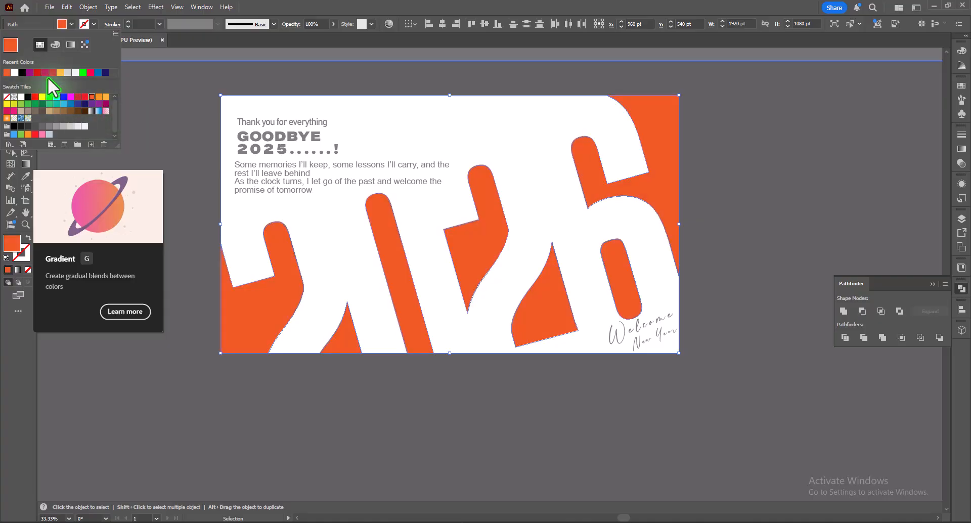
pyautogui.click(105, 104)
pyautogui.doubleClick(195, 288)
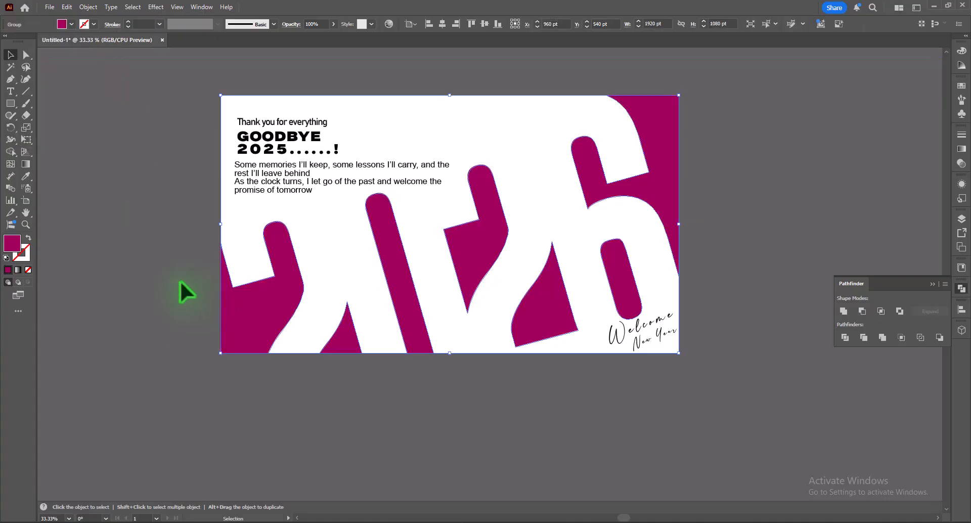
# Step: Bring qr.jpg and white back.jpg from the new poster m folder onto the canvas and move the white texture below the QR code
pyautogui.scroll(2, 104, 238)
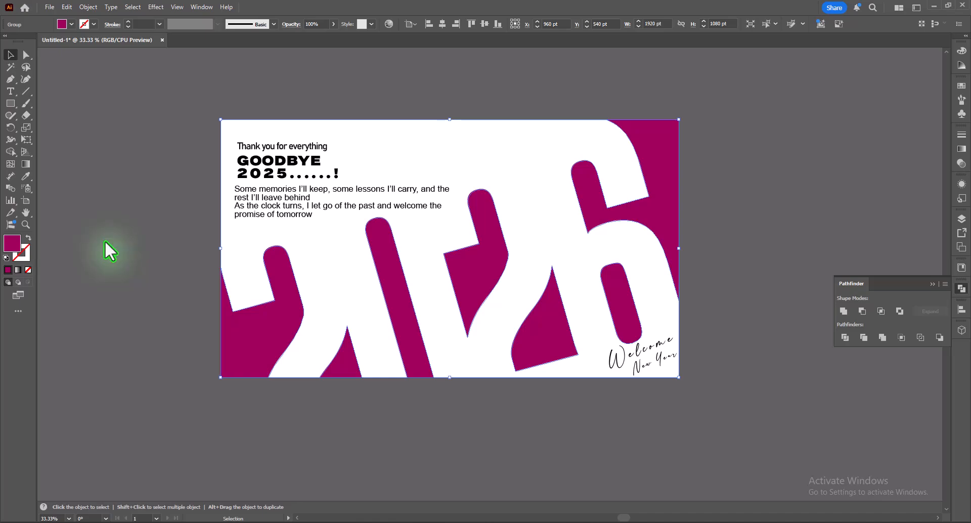
pyautogui.hotkey('alt', 'Tab')
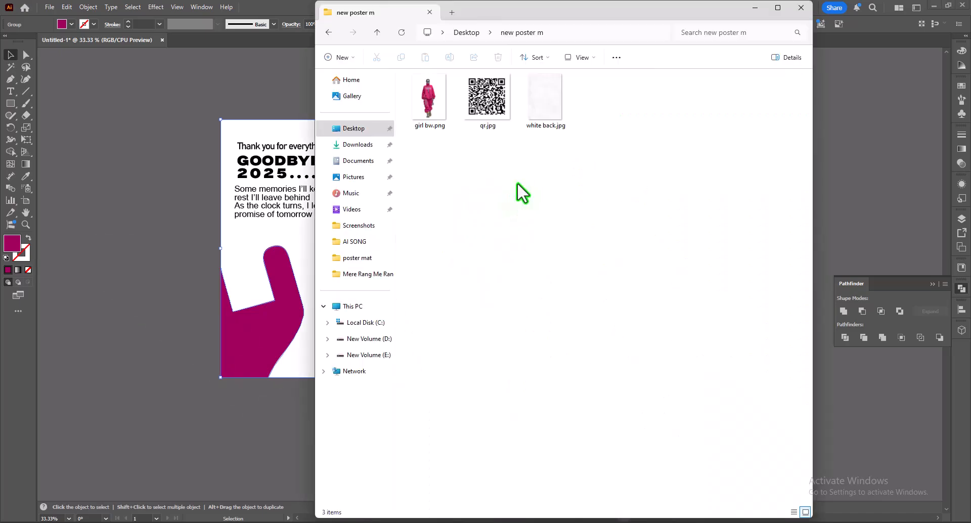
pyautogui.moveTo(601, 113); pyautogui.dragTo(124, 209)
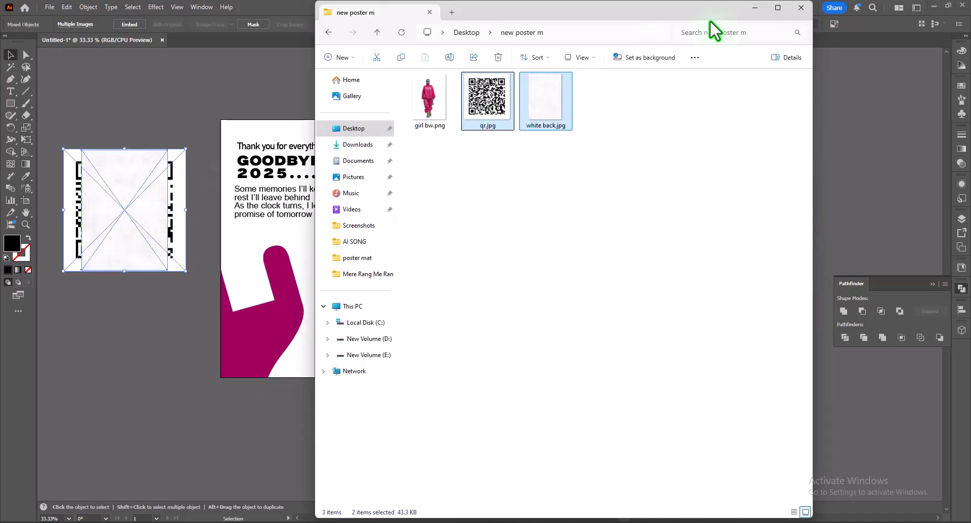
pyautogui.click(755, 7)
pyautogui.click(130, 329)
pyautogui.moveTo(127, 245); pyautogui.dragTo(142, 400)
# Step: Scale the QR code down to about 143 x 143 pt and place it in the artboard's lower-left corner
pyautogui.click(130, 240)
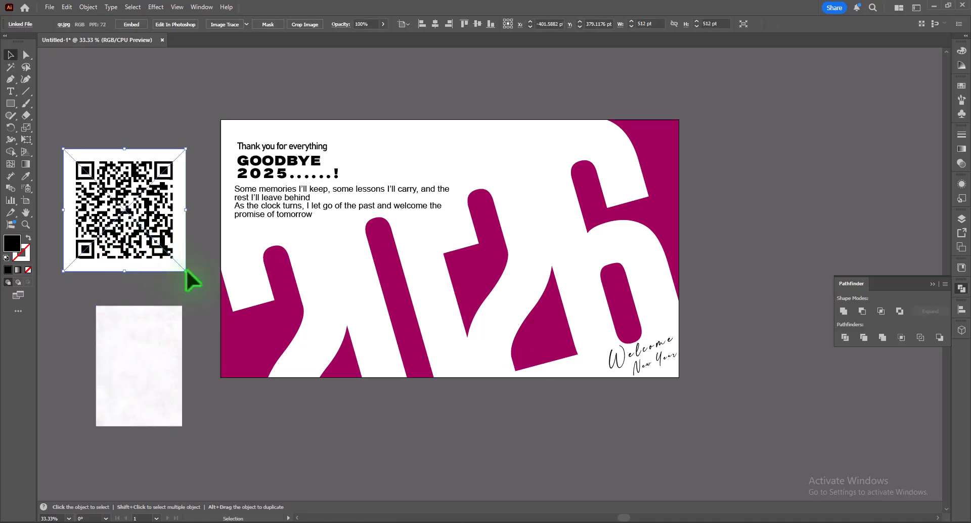
pyautogui.moveTo(186, 270); pyautogui.dragTo(250, 357)
pyautogui.click(134, 239)
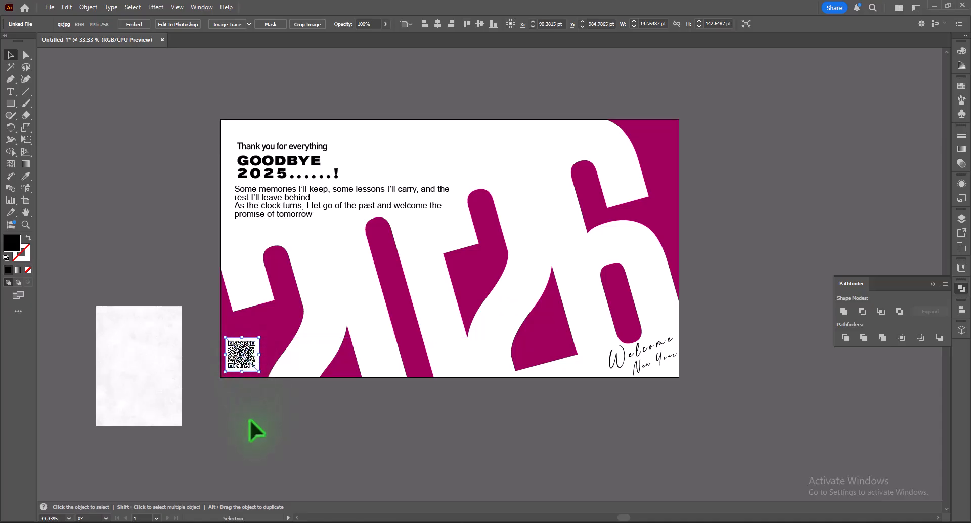
pyautogui.click(250, 420)
# Step: Stretch the white back.jpg texture over the whole artboard, about 1919 x 1084 pt, and set its blend mode to Multiply
pyautogui.moveTo(179, 324); pyautogui.dragTo(681, 294)
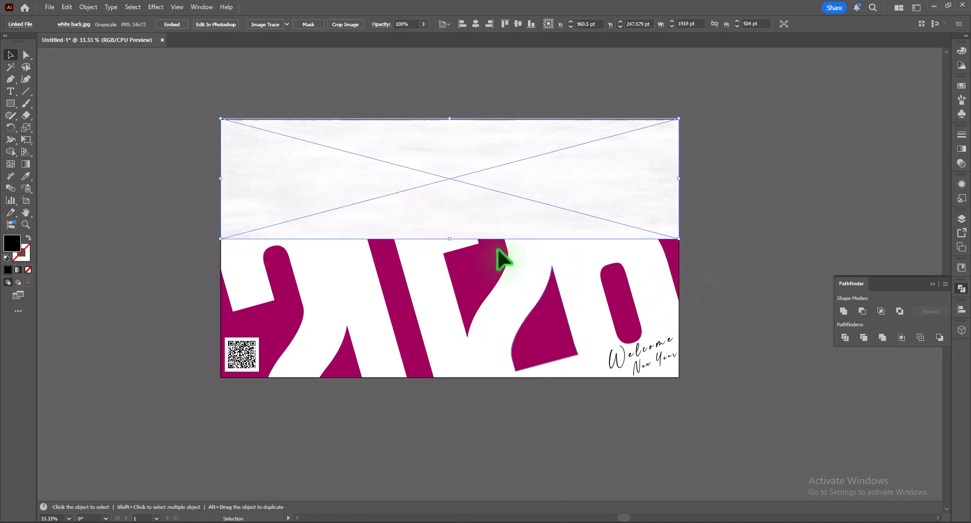
pyautogui.moveTo(453, 241); pyautogui.dragTo(454, 376)
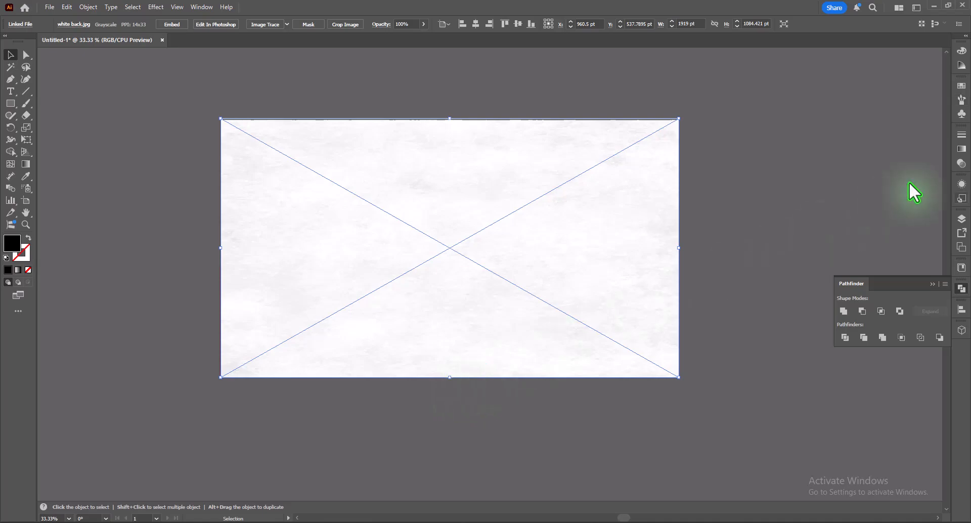
pyautogui.click(961, 163)
pyautogui.click(858, 181)
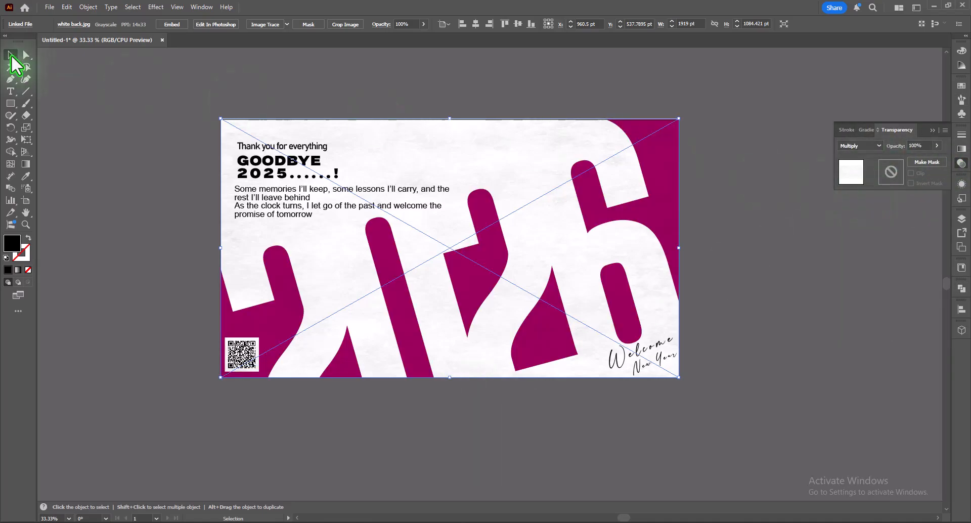
pyautogui.click(143, 144)
pyautogui.click(374, 142)
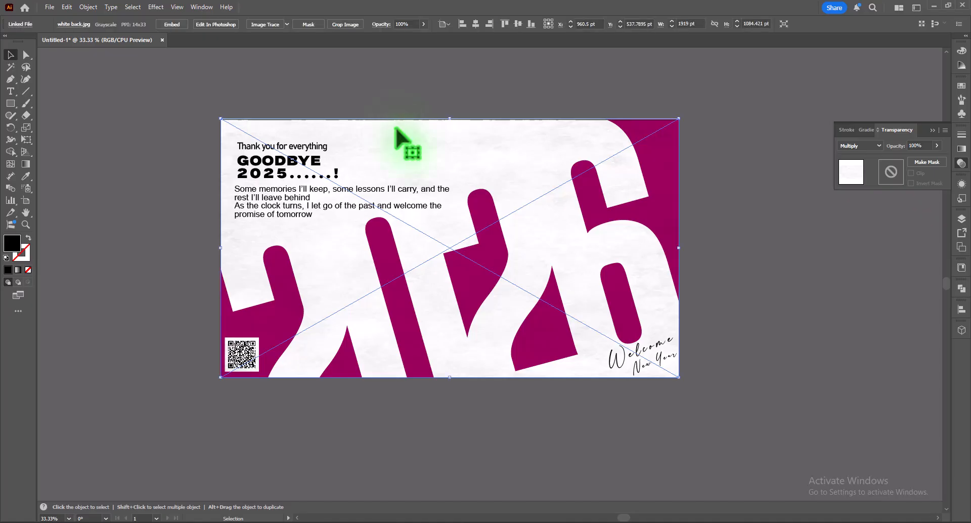
# Step: Examine the texture overlay on the poster close up and in the full view
pyautogui.hotkey('ctrl', '+')
pyautogui.hotkey('ctrl', '+')
pyautogui.hotkey('ctrl', '+')
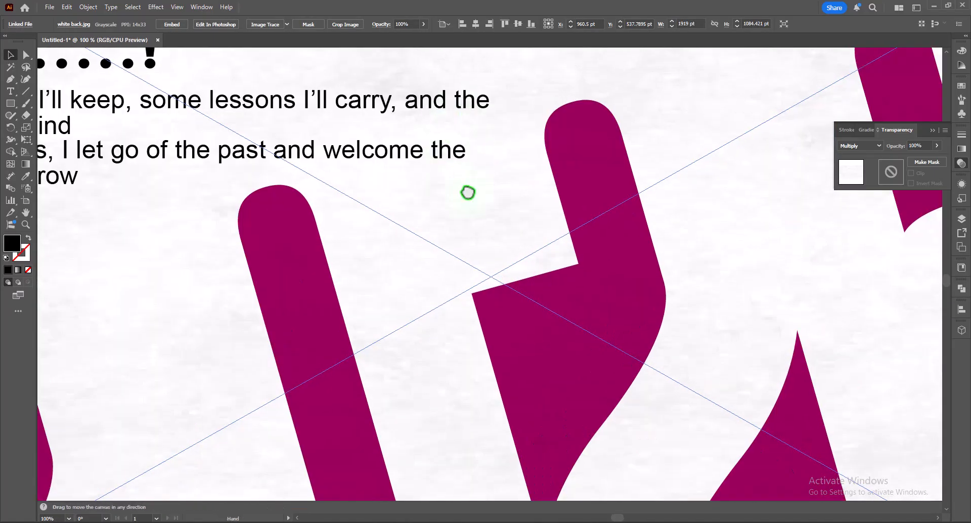
pyautogui.scroll(4, 465, 193)
pyautogui.moveTo(503, 105); pyautogui.dragTo(502, 107)
pyautogui.click(449, 93)
pyautogui.hotkey('ctrl', '-')
pyautogui.hotkey('ctrl', '-')
pyautogui.hotkey('ctrl', '-')
pyautogui.hotkey('ctrl', '-')
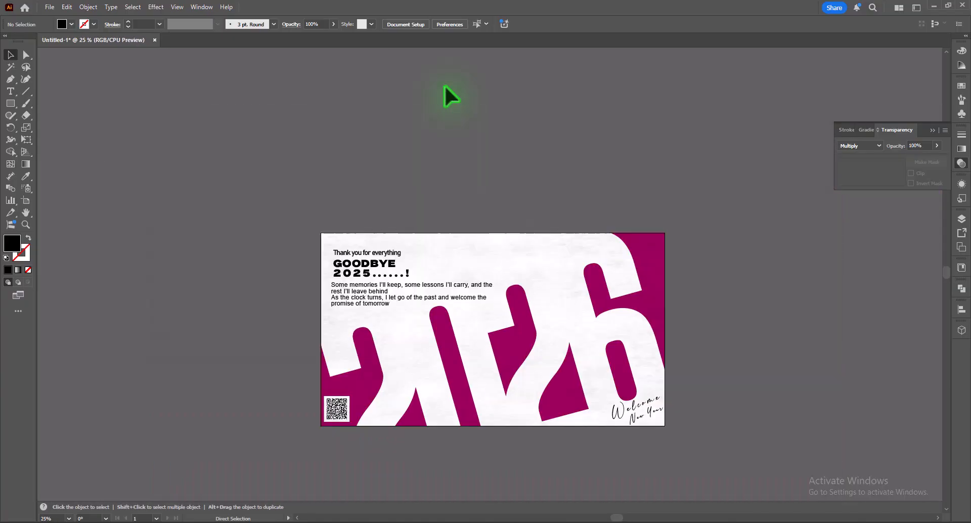
pyautogui.scroll(-3, 449, 94)
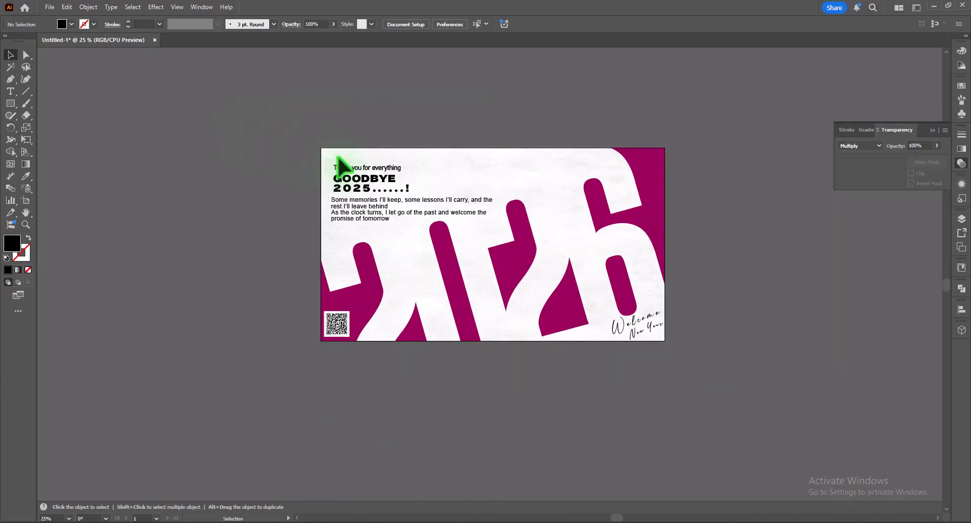